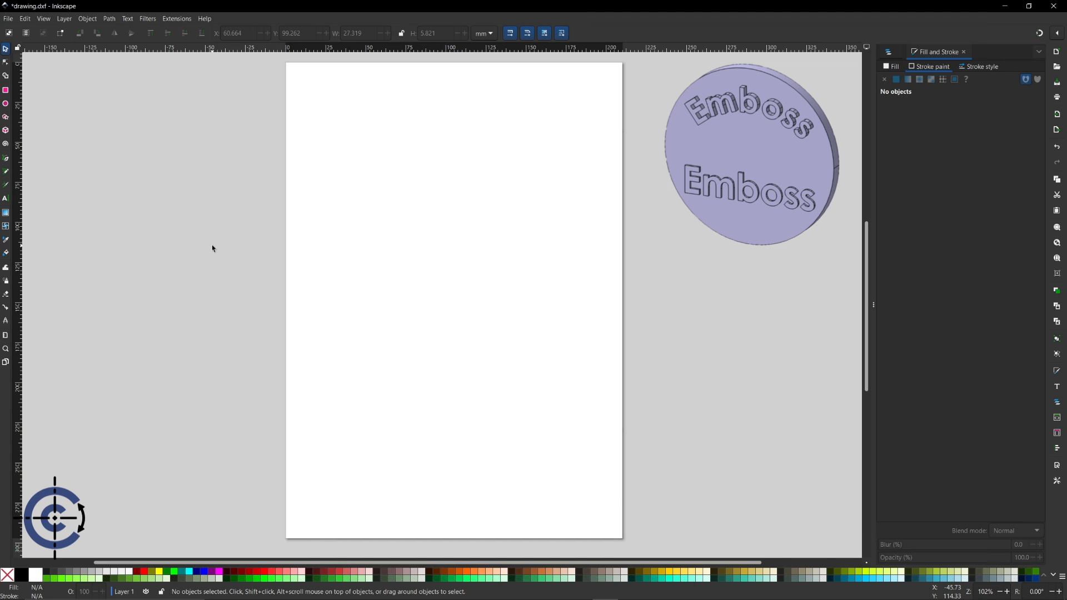
- Place the text 'Emboss' on the upper page and select it
left_click(7, 199)
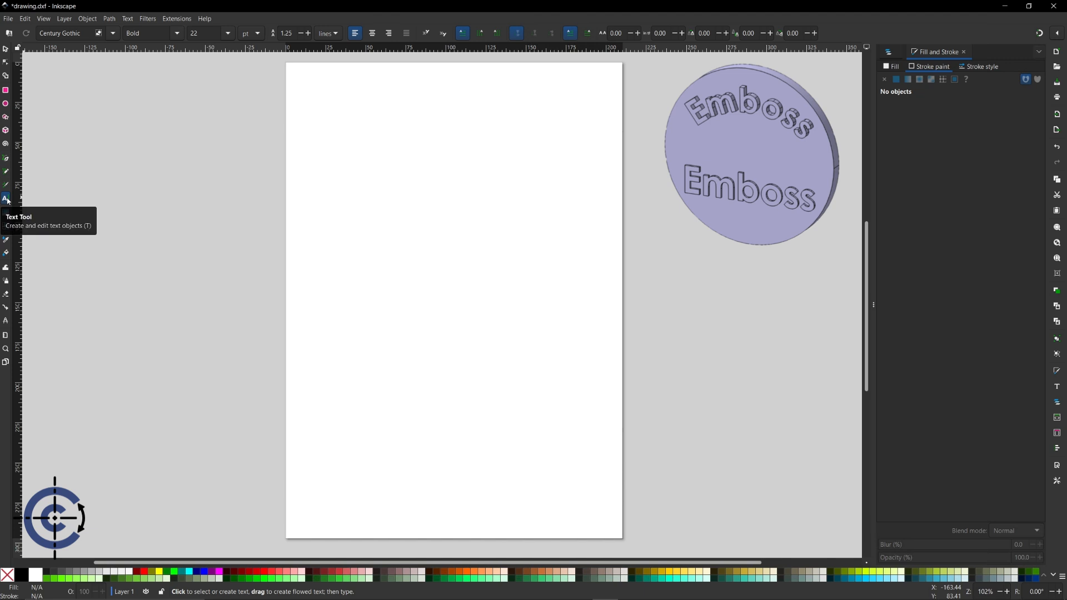
left_click(373, 218)
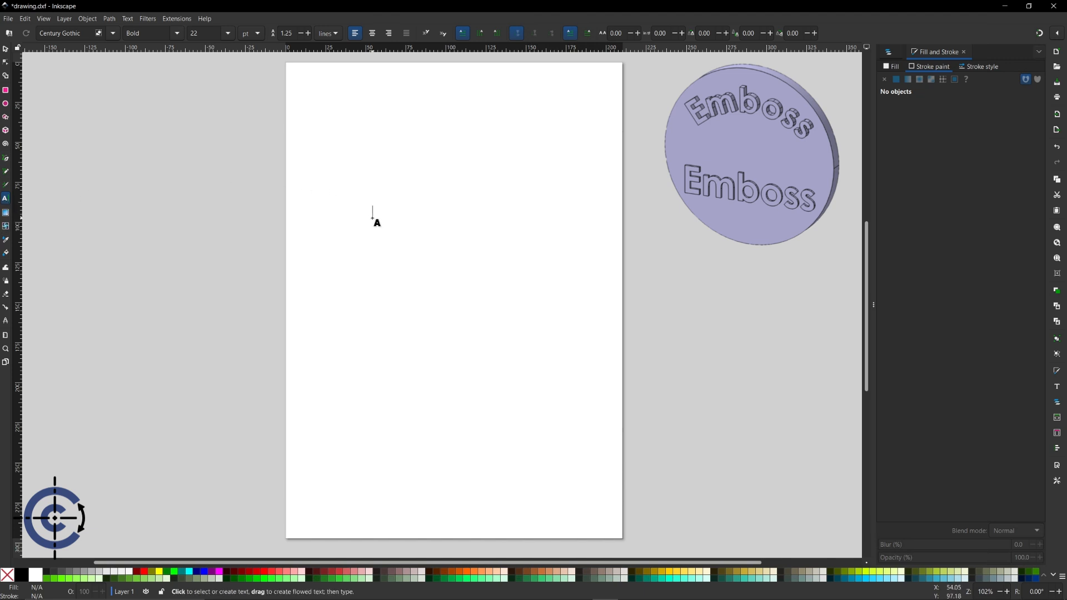
type("Emboss")
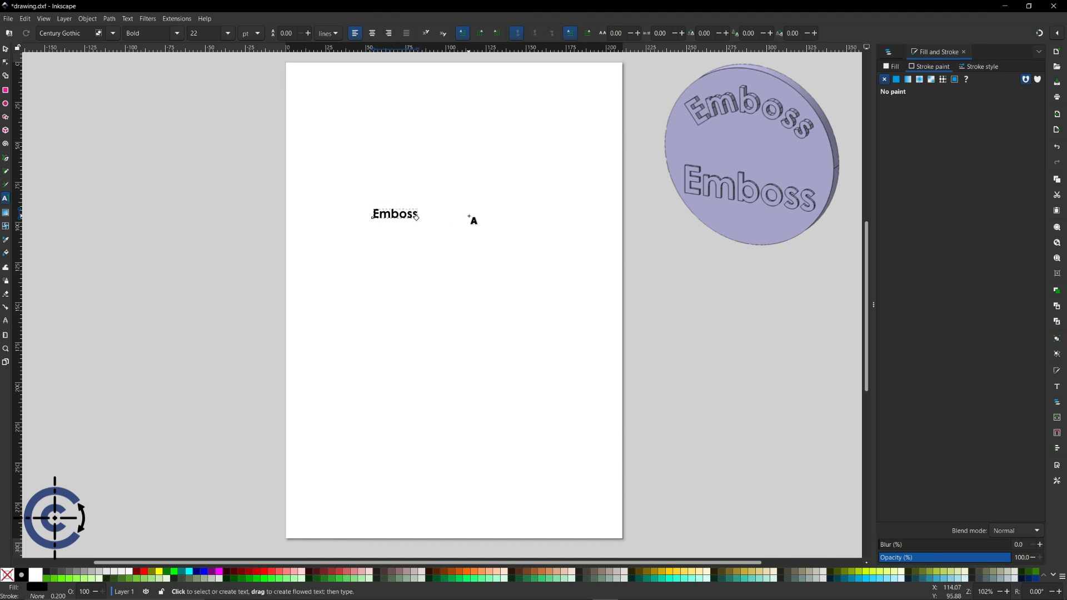
key("Escape")
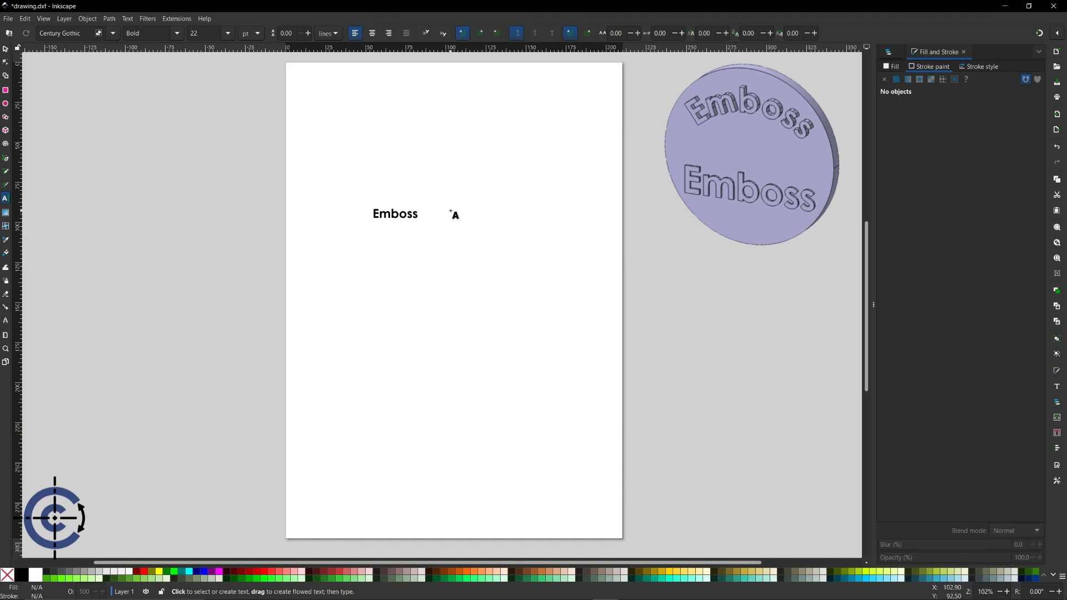
left_click(6, 49)
left_click(420, 216)
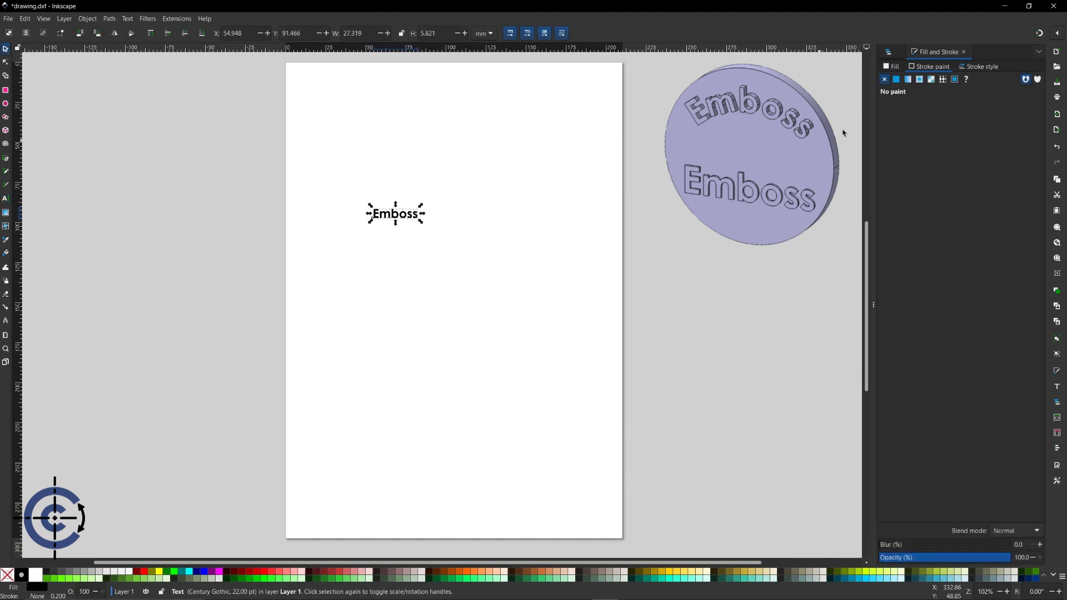
- Give the Emboss text a flat black stroke and no fill
left_click(897, 81)
left_click(895, 68)
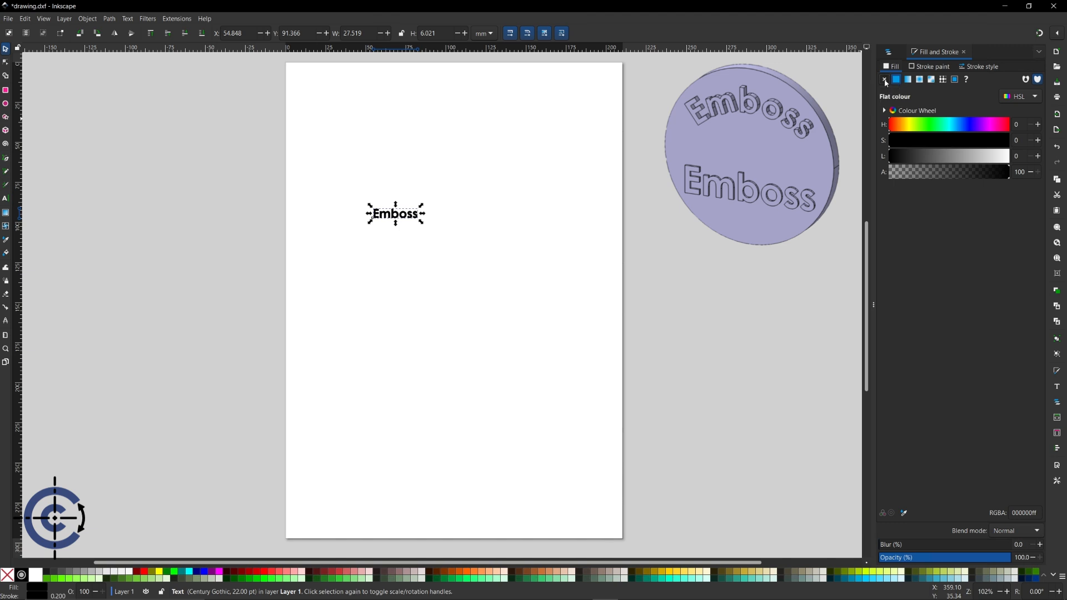
left_click(884, 80)
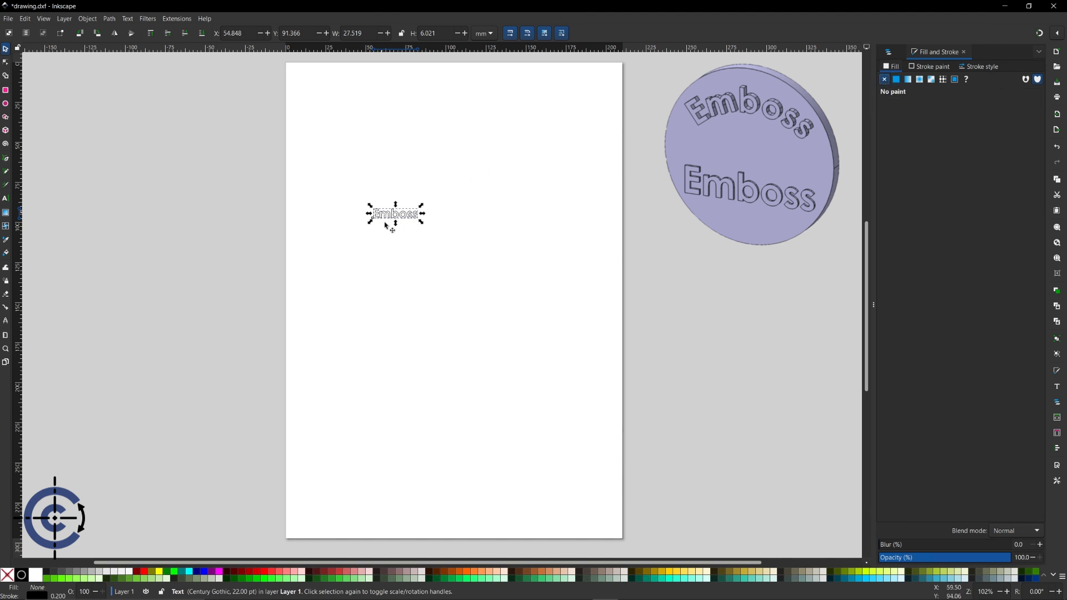
- Enlarge the Emboss text to about 143.8 × 31.5 mm across the upper page
left_click_drag(422, 223, 563, 253)
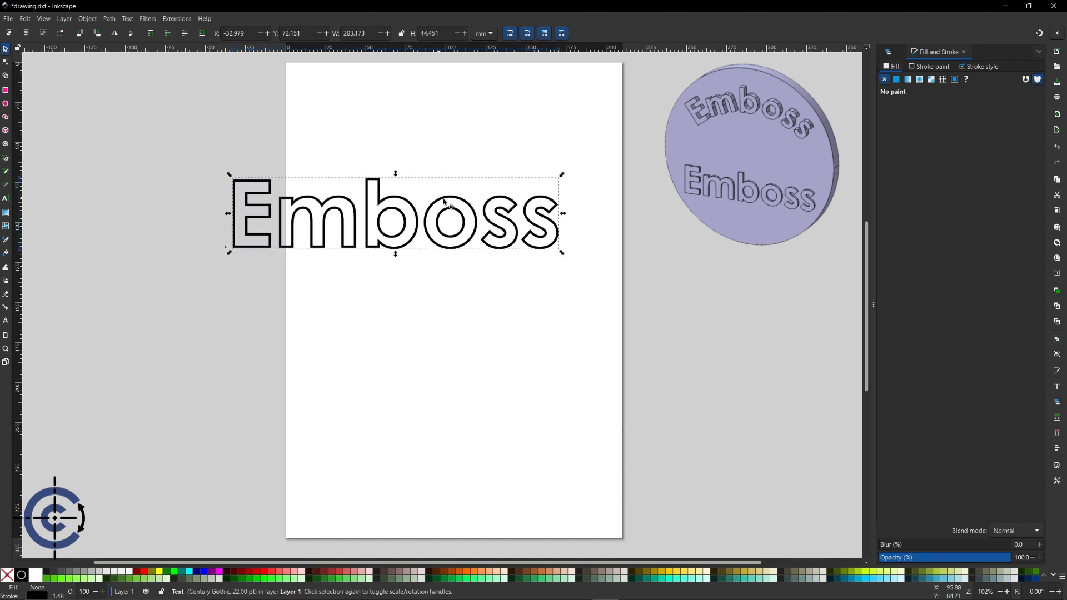
left_click_drag(439, 198, 500, 211)
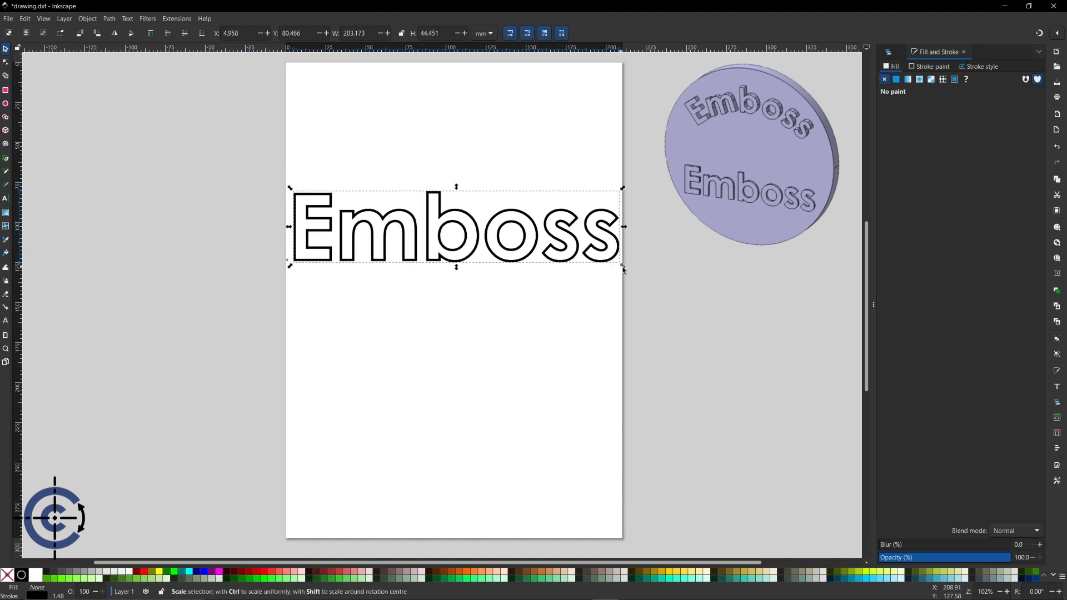
left_click_drag(624, 269, 582, 260, "shift")
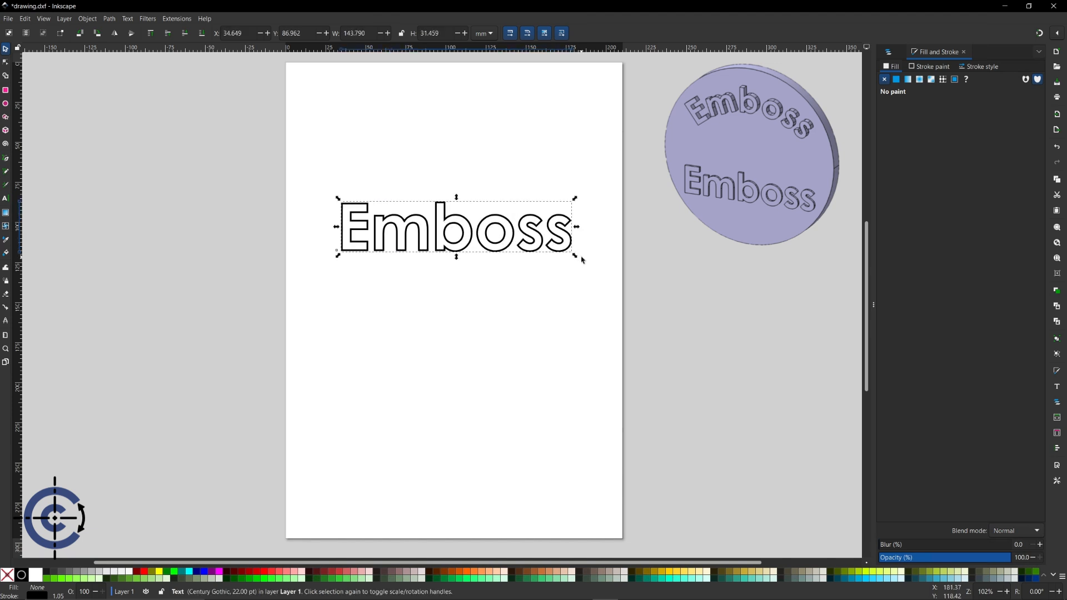
left_click(519, 178)
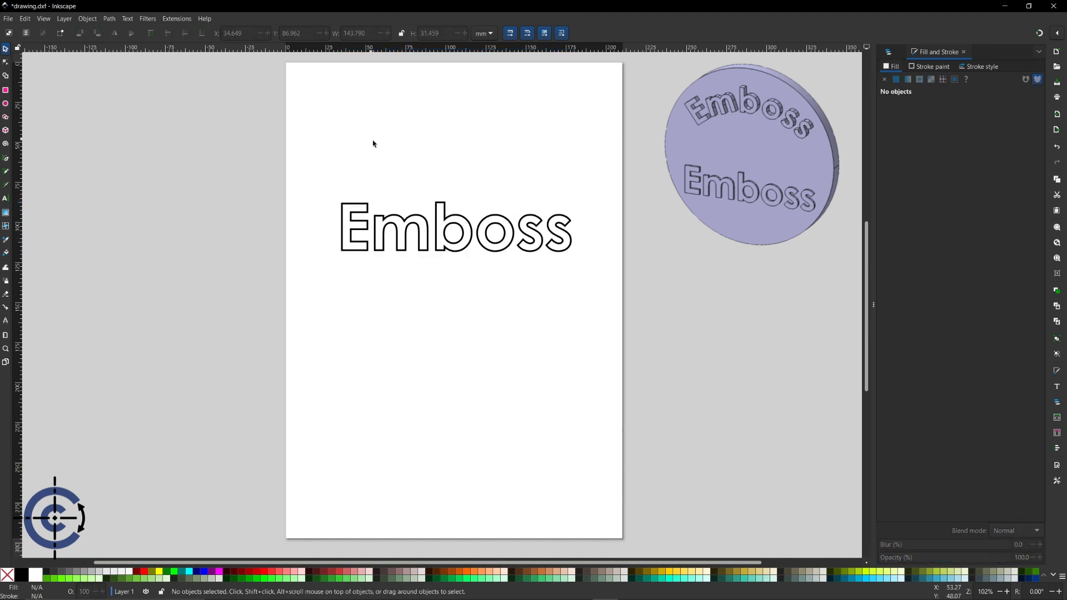
- Save the drawing as drawing.dxf in Desktop Cutting Plotter (AutoCAD DXF R14) format
left_click(8, 18)
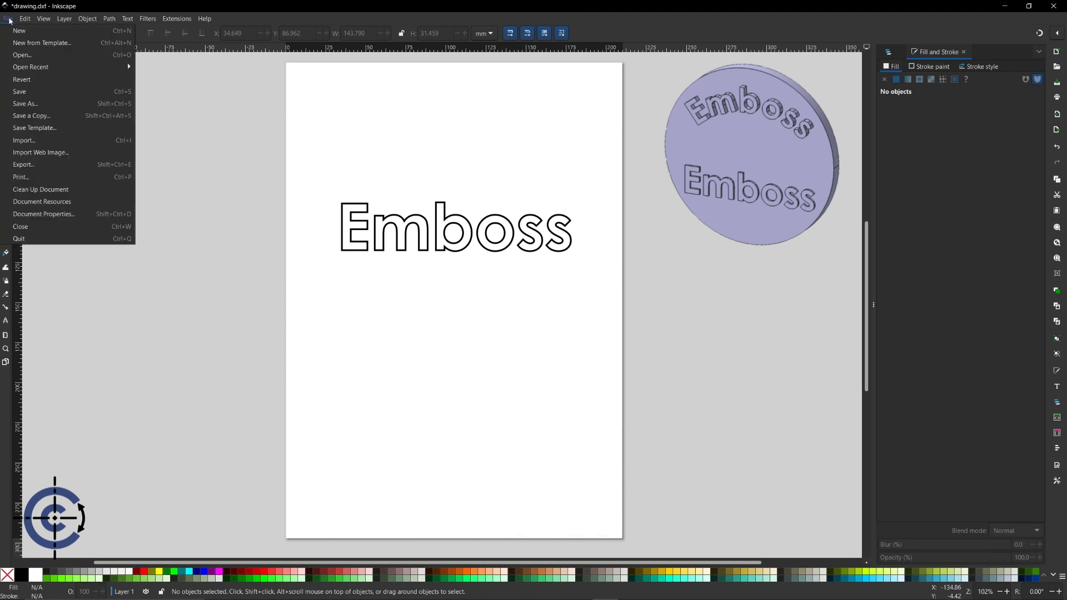
left_click(40, 103)
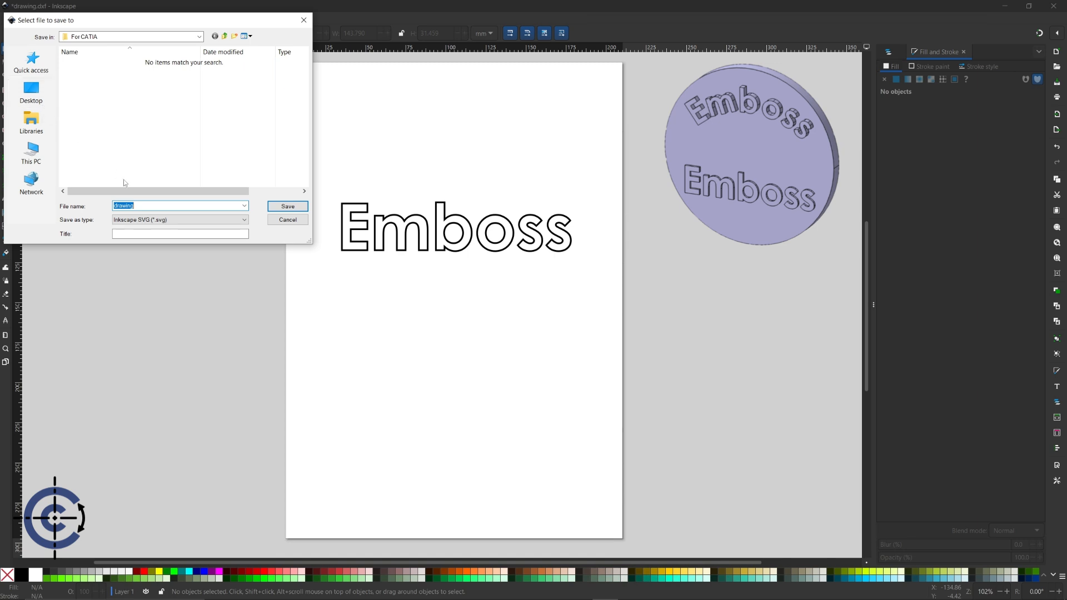
left_click(157, 221)
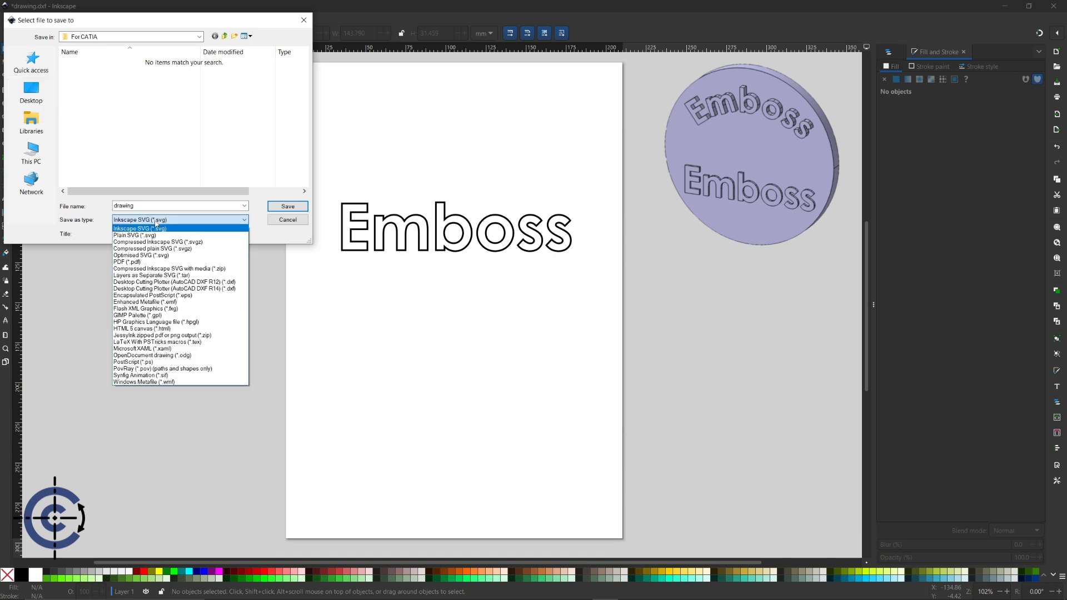
left_click(220, 289)
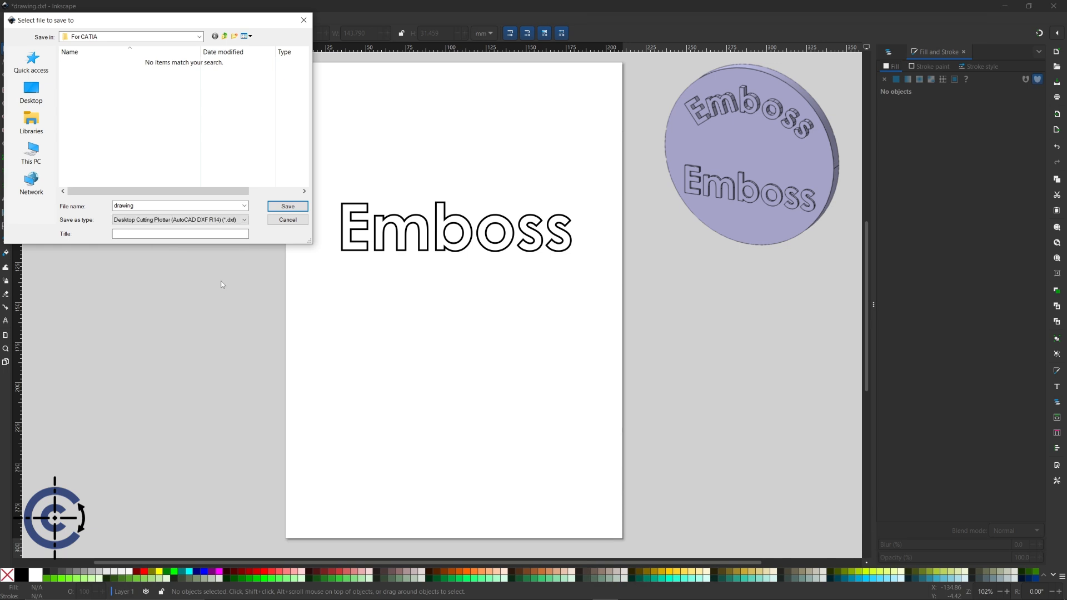
left_click(286, 207)
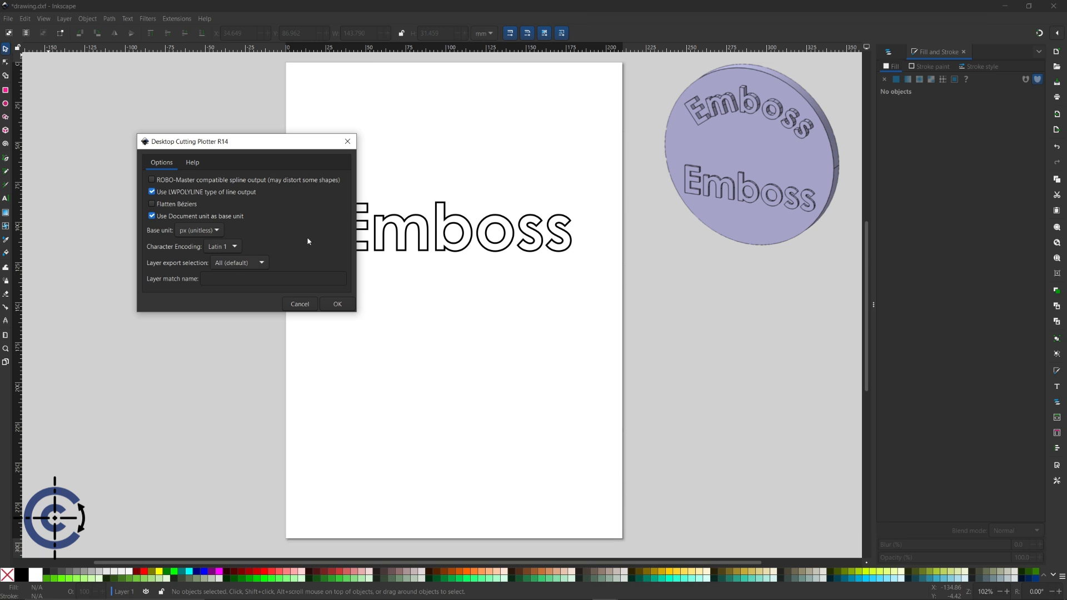
left_click(333, 304)
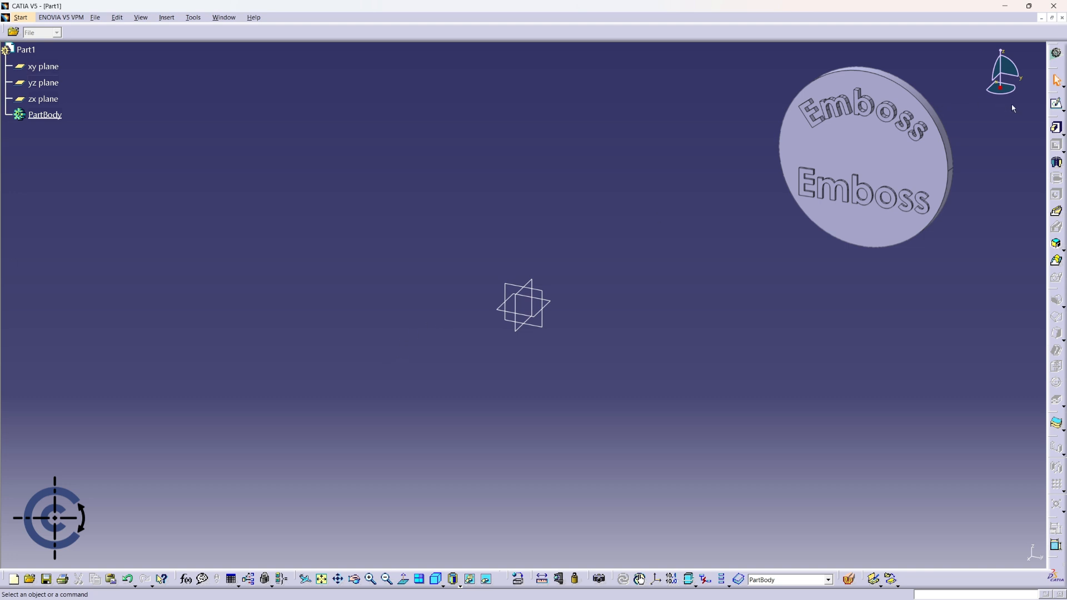
- Sketch a circle centred on the origin of the yz plane
left_click(1057, 103)
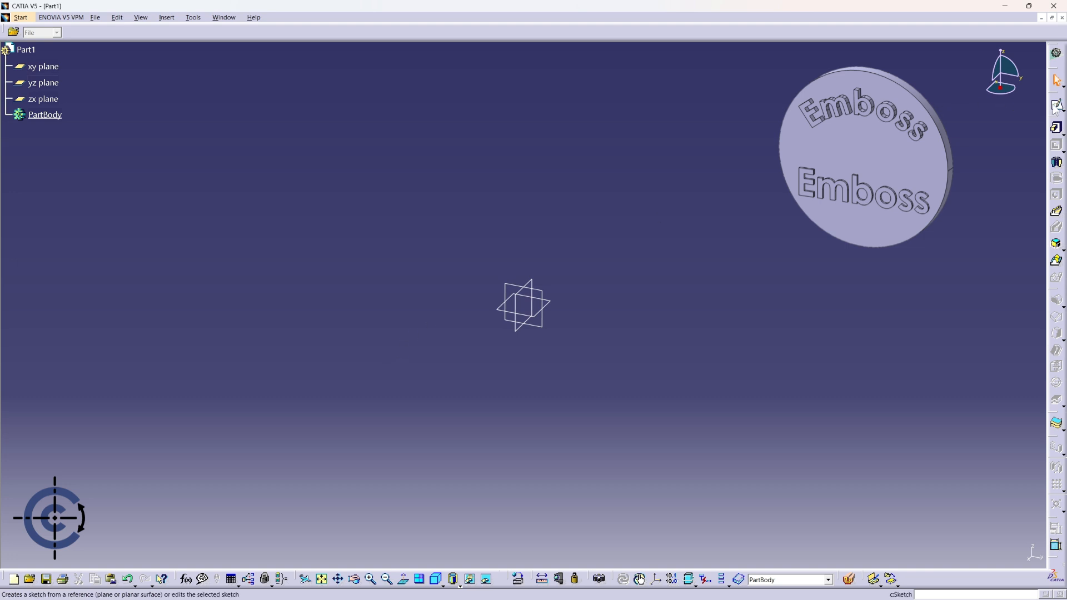
left_click(540, 296)
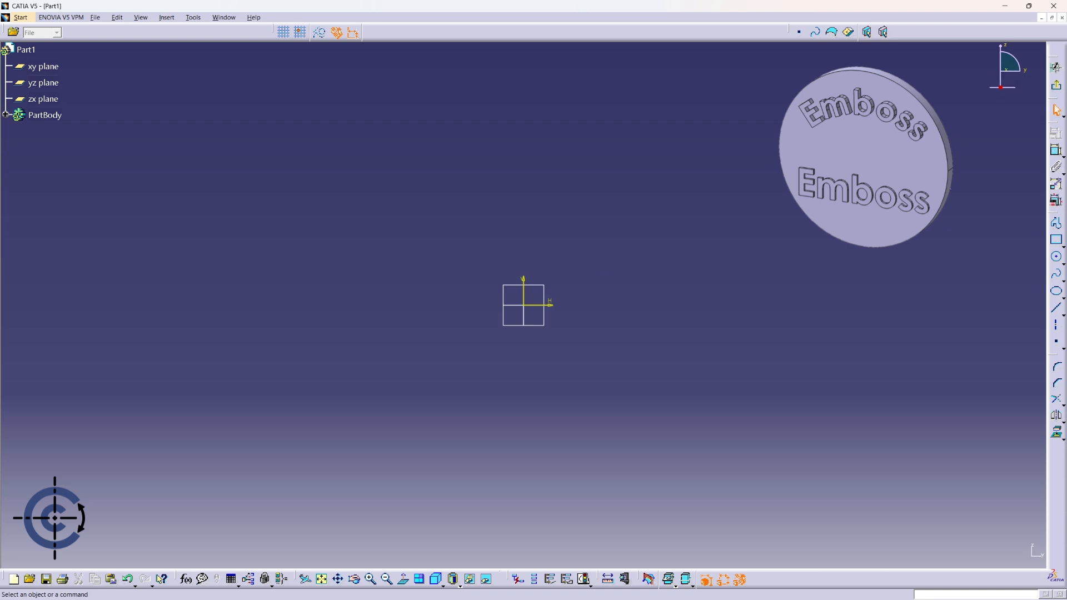
left_click(1057, 257)
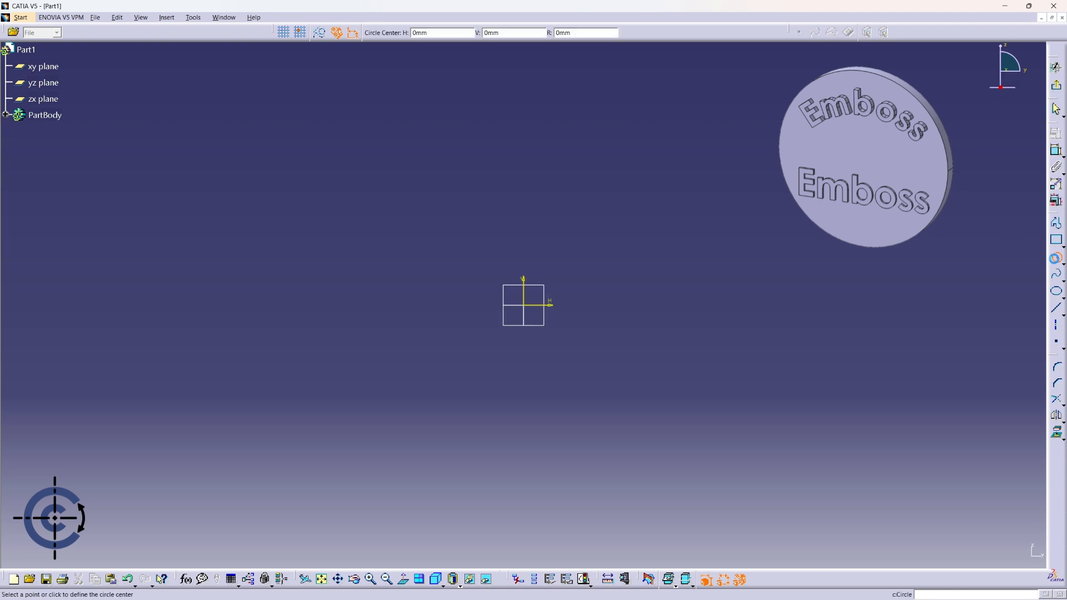
left_click(525, 304)
left_click(632, 179)
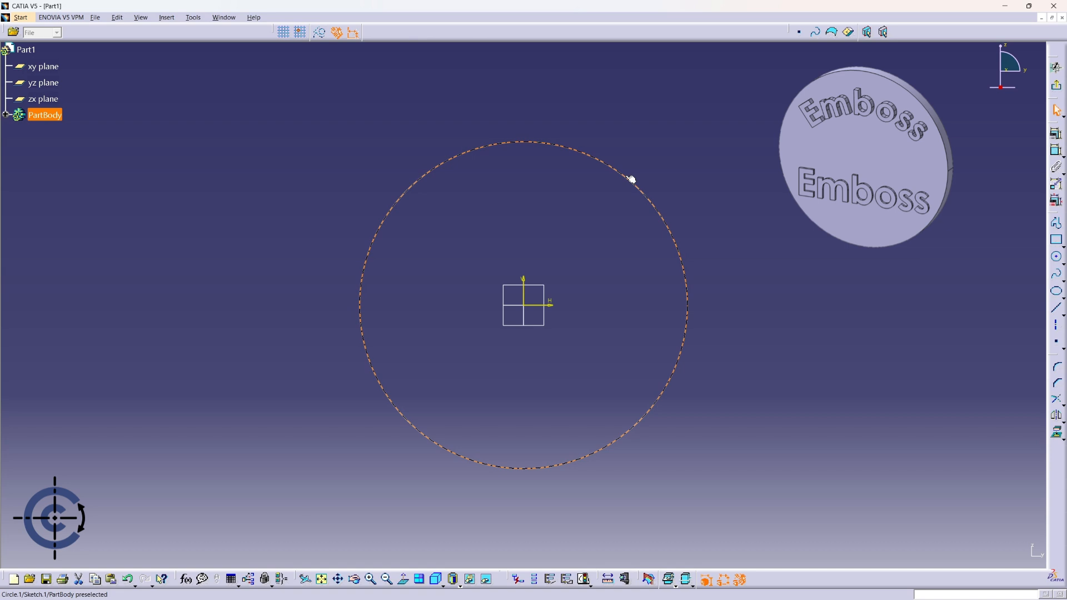
left_click(632, 179)
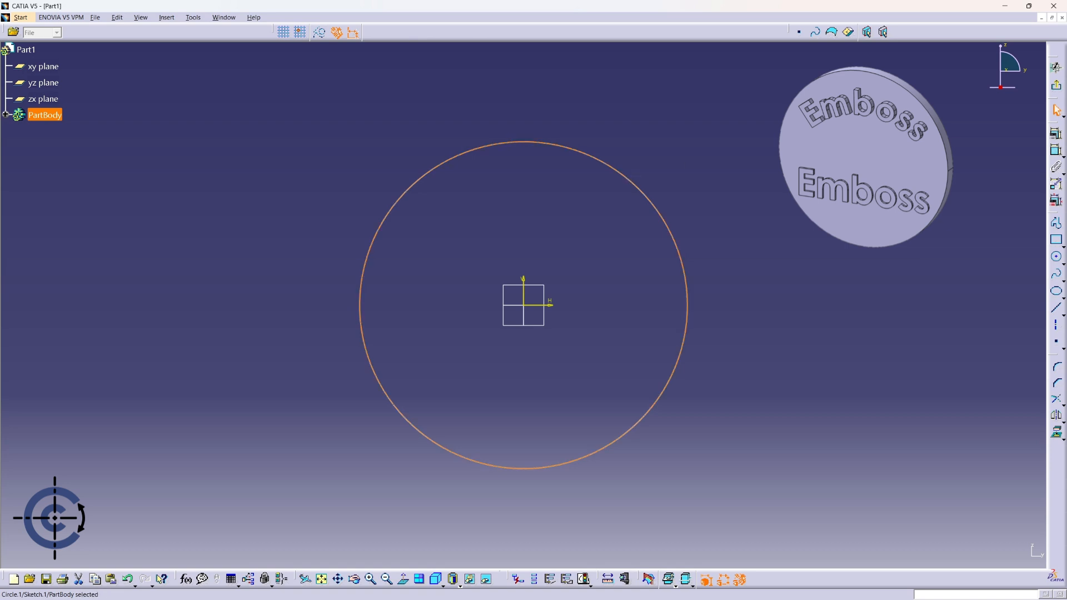
left_click(1056, 85)
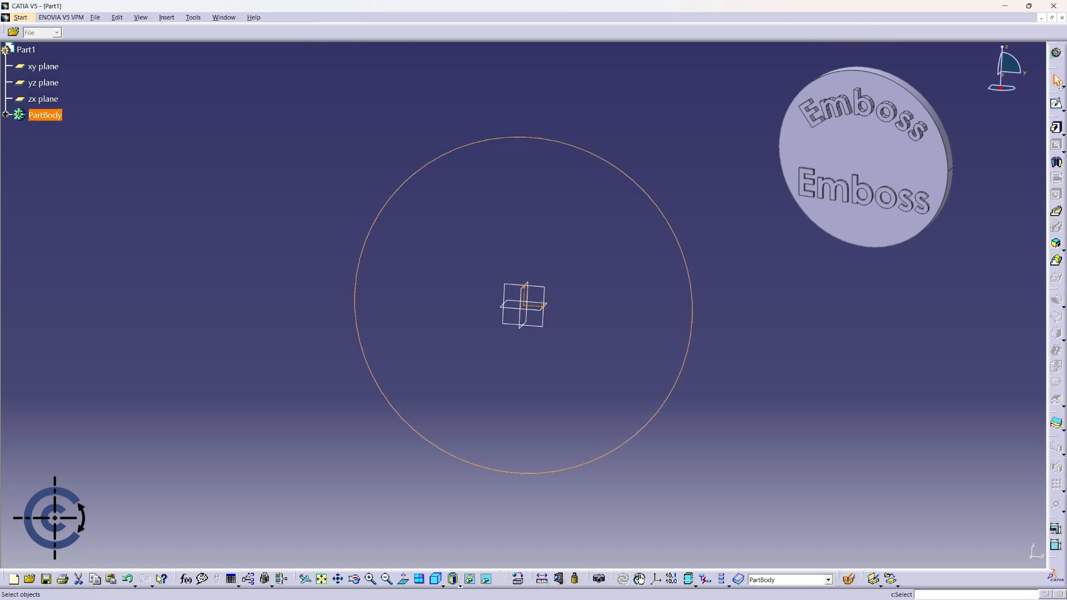
- Pad the circle 10 mm into a solid disc
left_click(1055, 127)
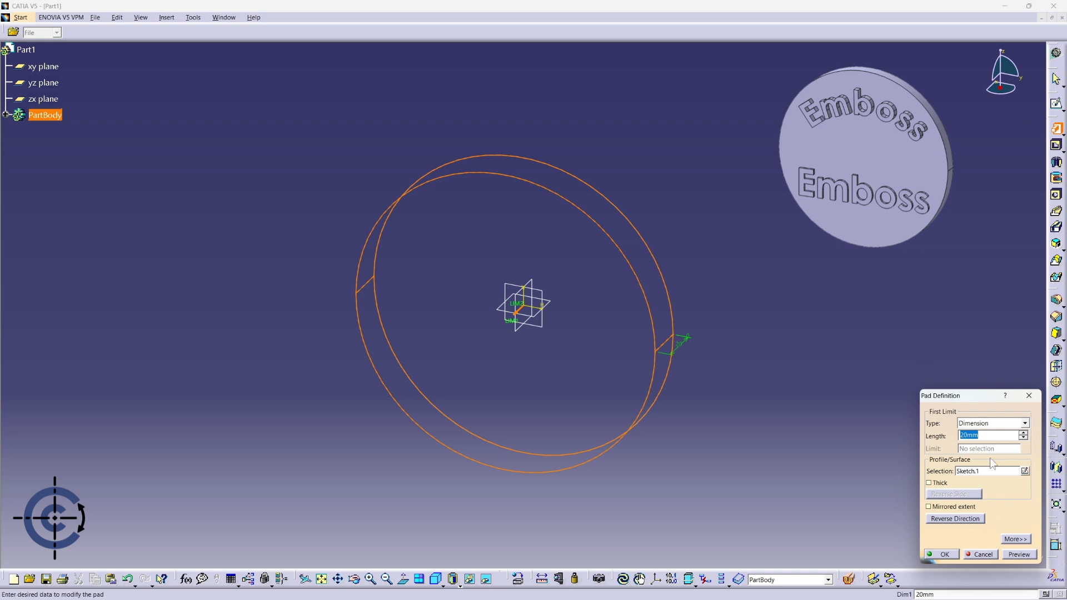
type("10")
left_click(942, 555)
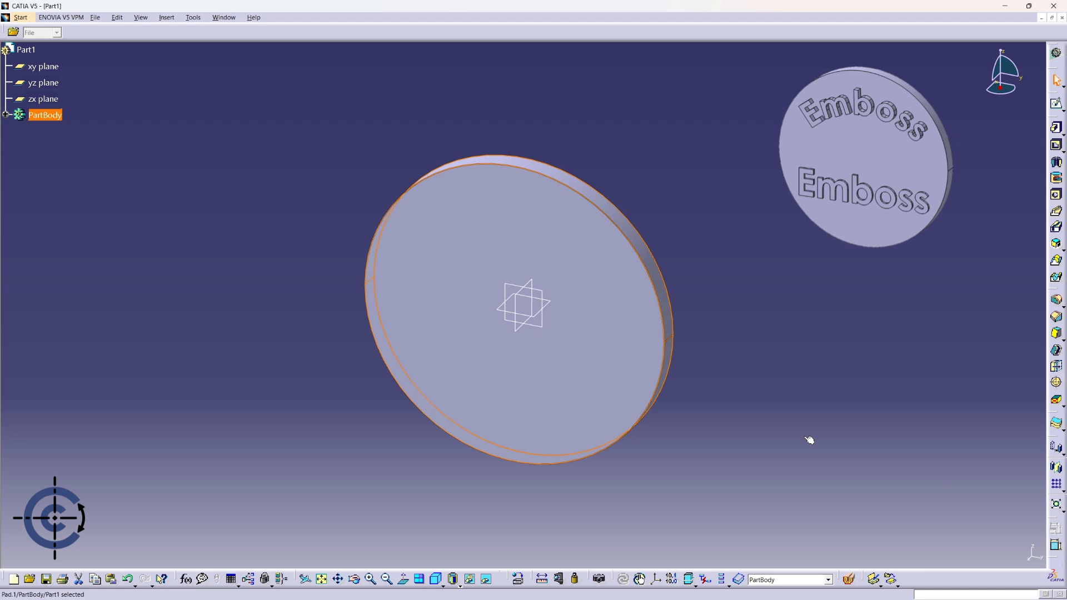
middle_click_drag(810, 439, 825, 410)
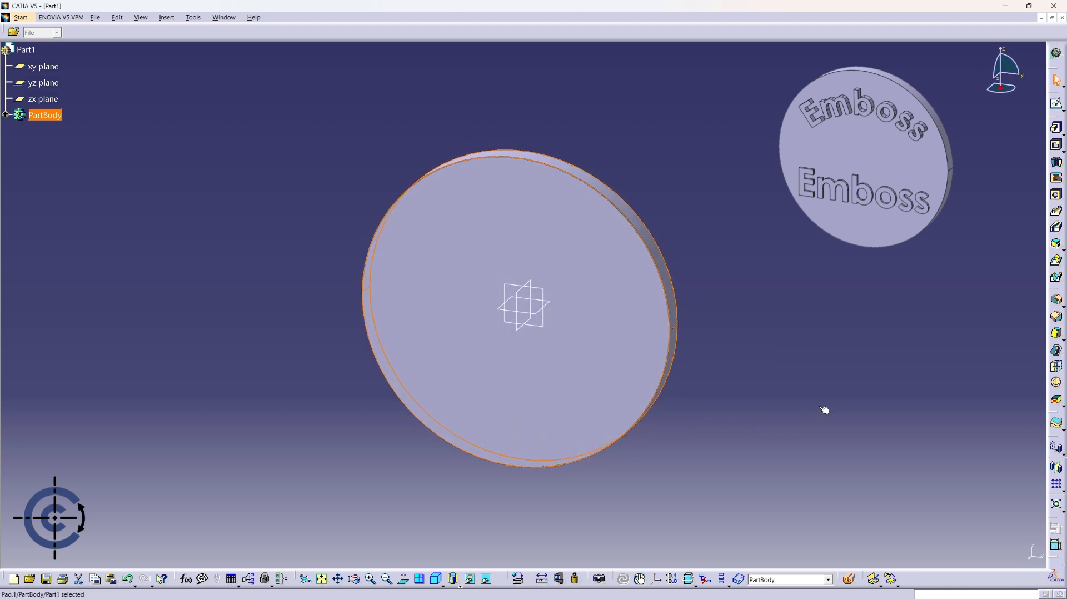
left_click(825, 410)
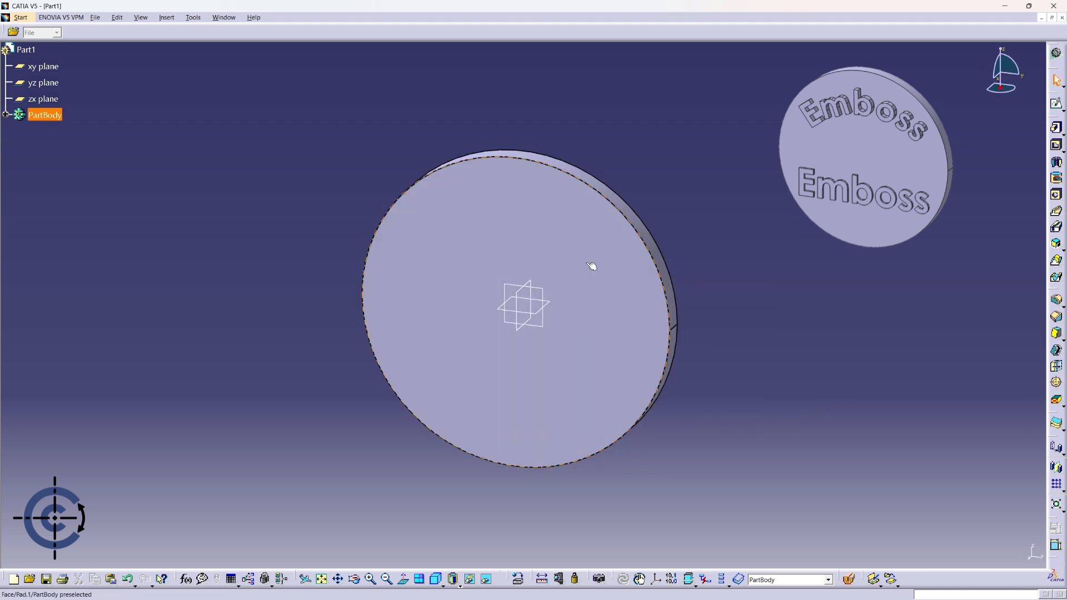
- Open drawing.dxf in CATIA
left_click(96, 19)
left_click(108, 50)
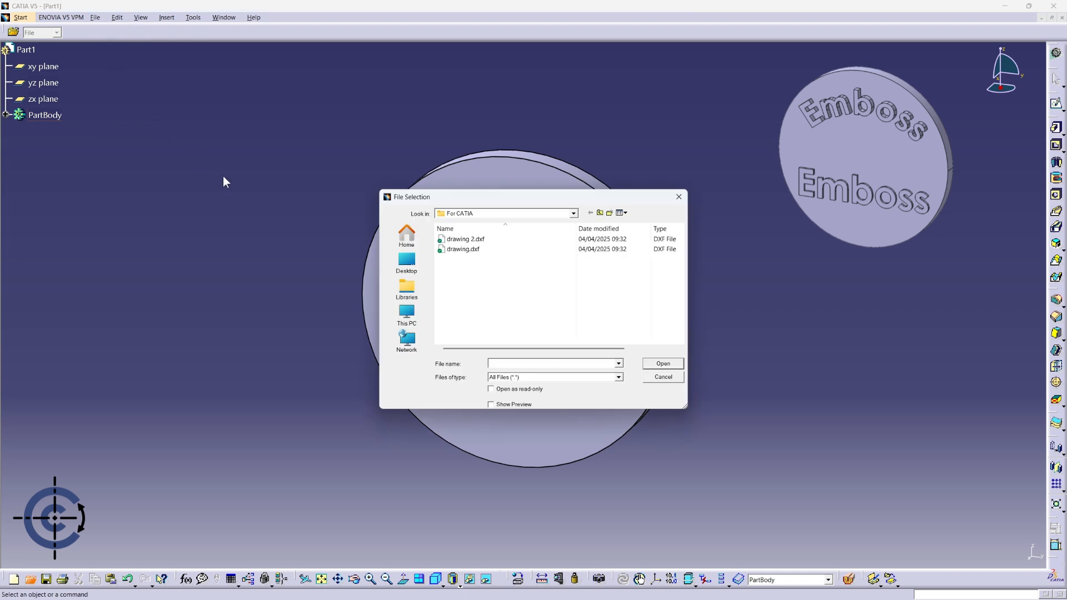
left_click(473, 251)
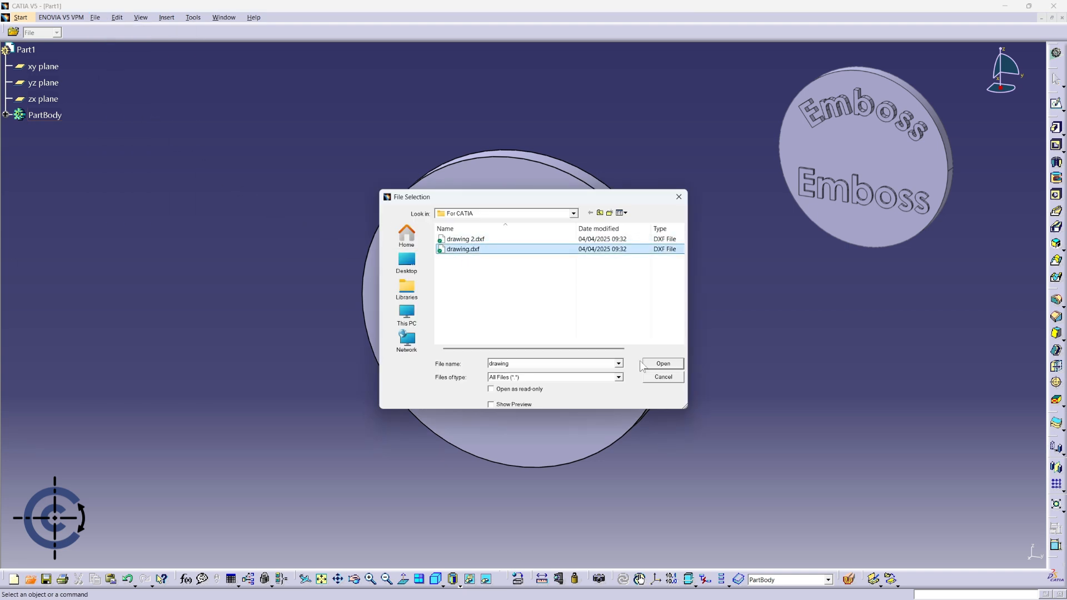
left_click(669, 365)
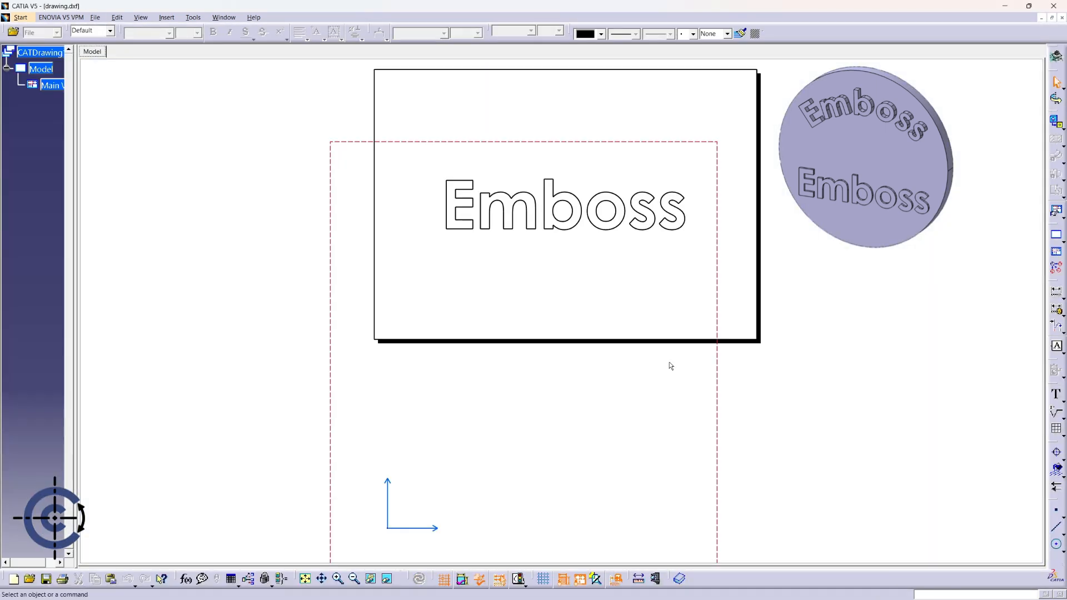
mouse_move(516, 317)
middle_mouse_down("ctrl")
mouse_move(527, 340)
mouse_move(525, 325)
middle_mouse_up("ctrl")
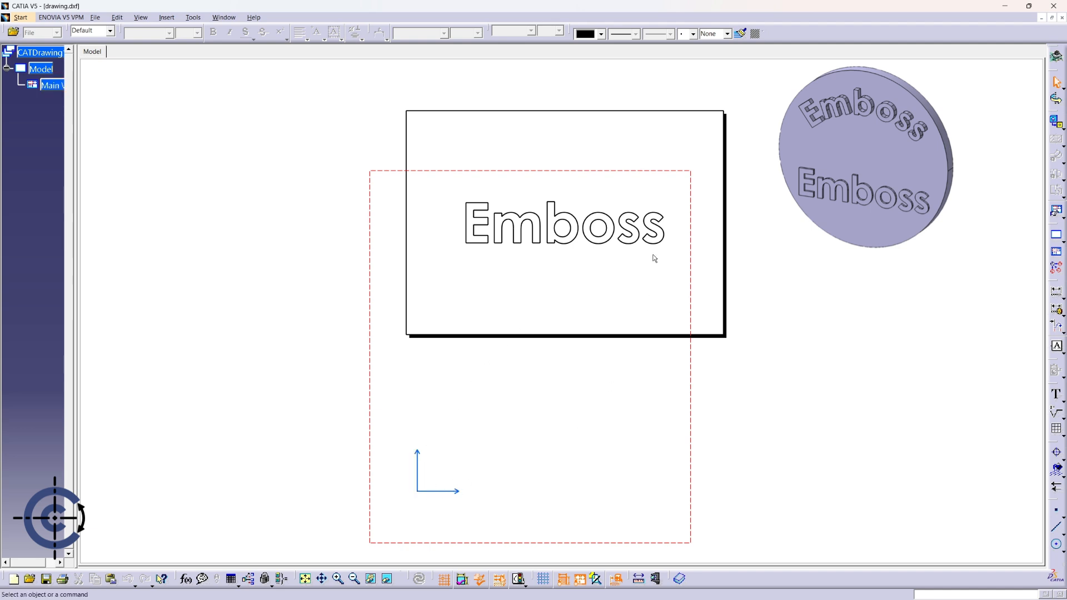
- Select the Emboss outline curves and switch back to the Part1 window
left_click_drag(454, 189, 677, 269)
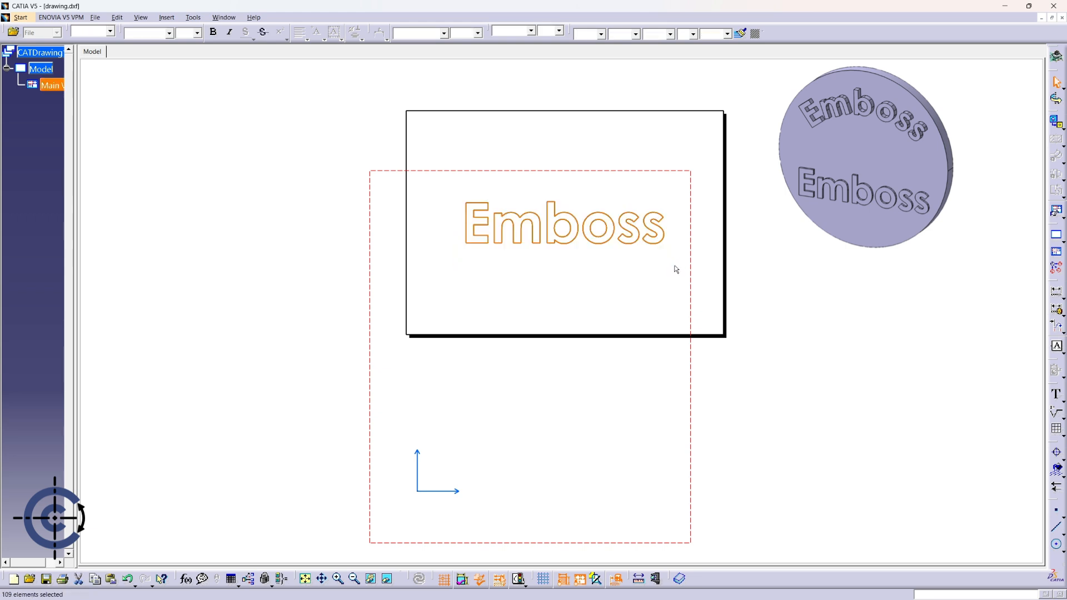
left_click(224, 17)
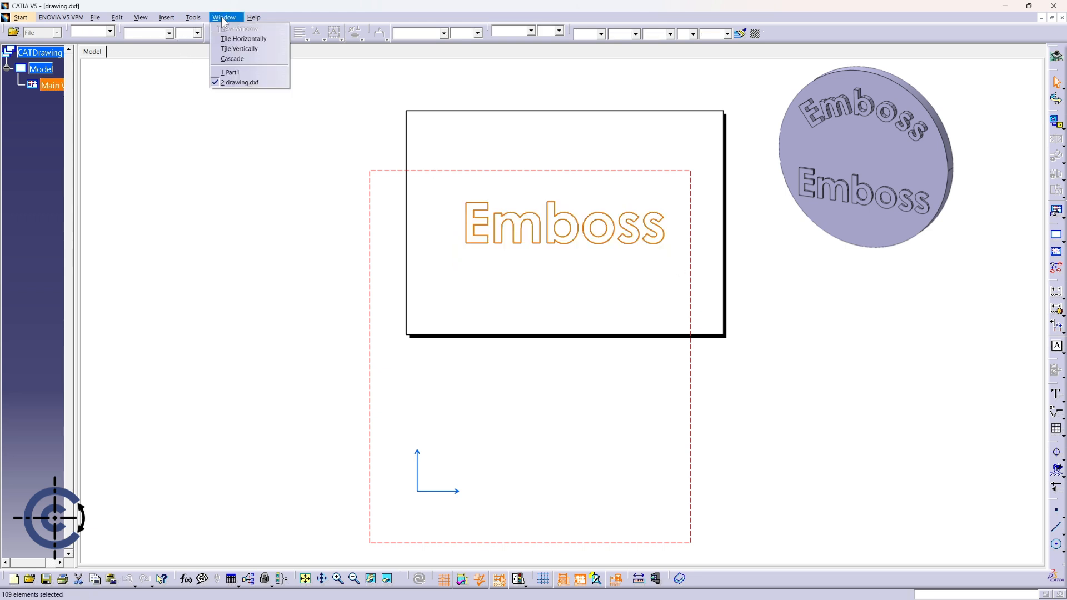
left_click(233, 72)
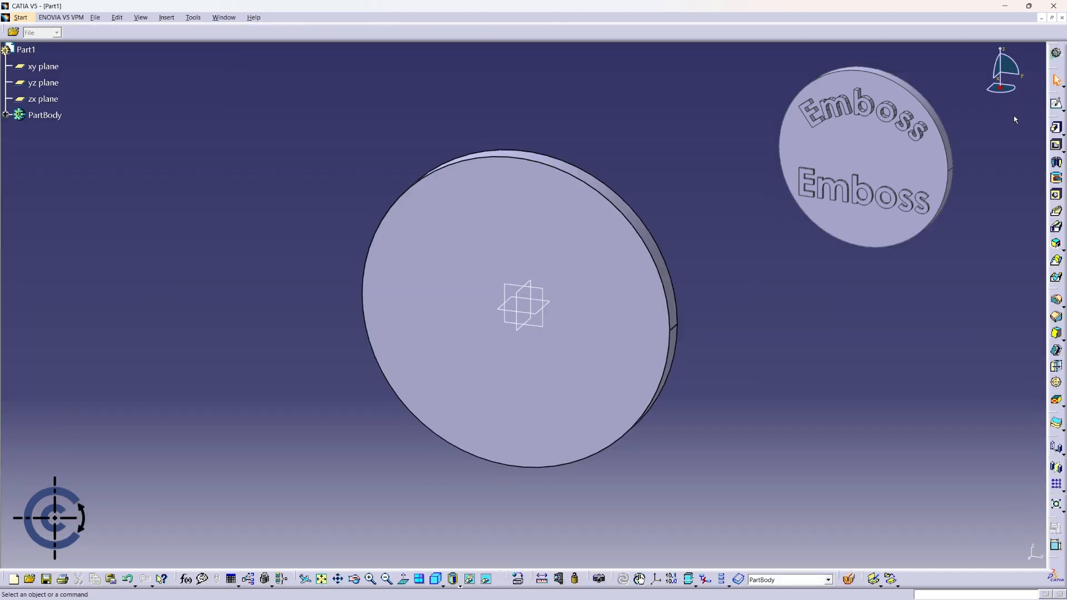
left_click(1056, 104)
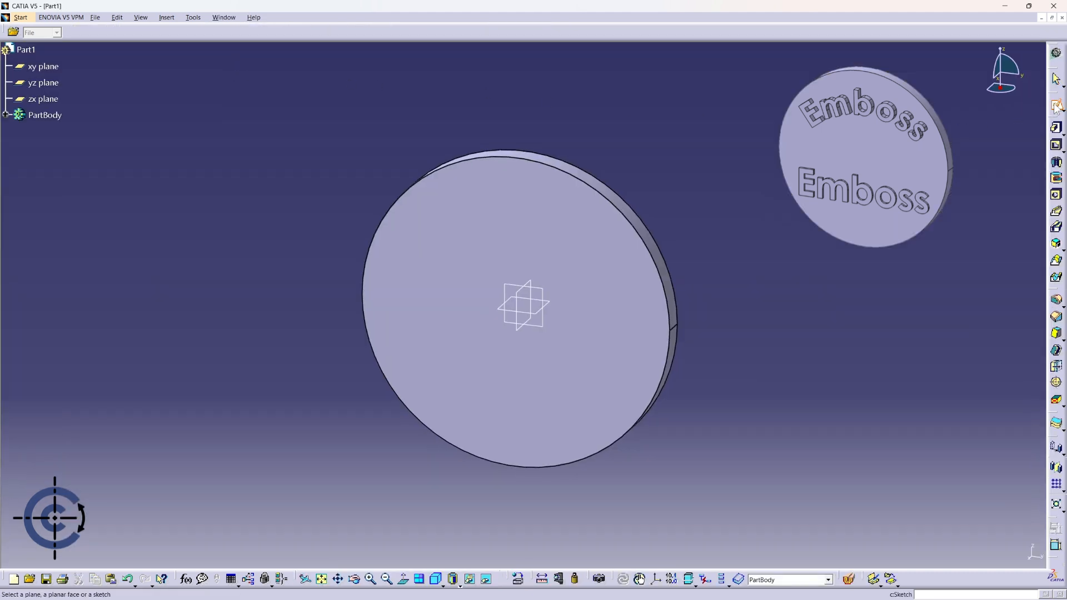
- Paste the Emboss outline into a sketch on the disc face and select the pasted lettering
left_click(637, 249)
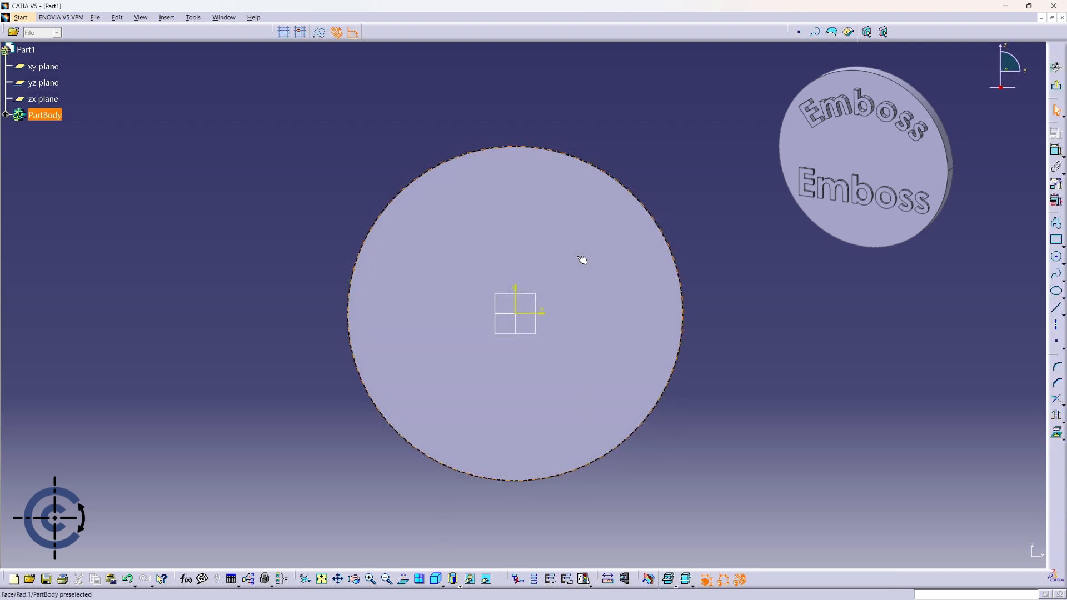
key("ctrl+v")
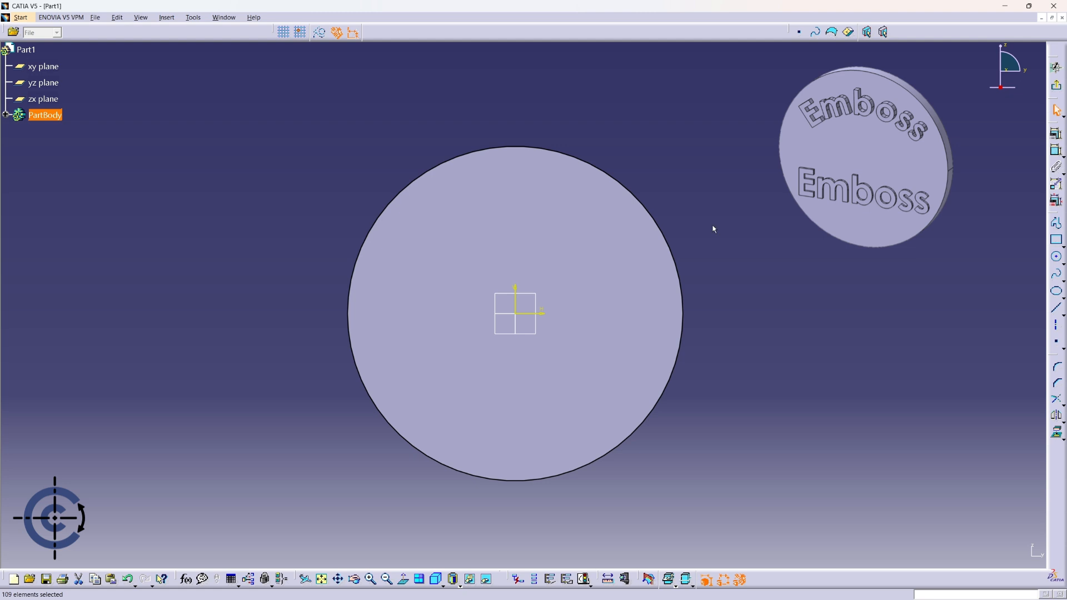
middle_click_drag(714, 227, 719, 284, "ctrl")
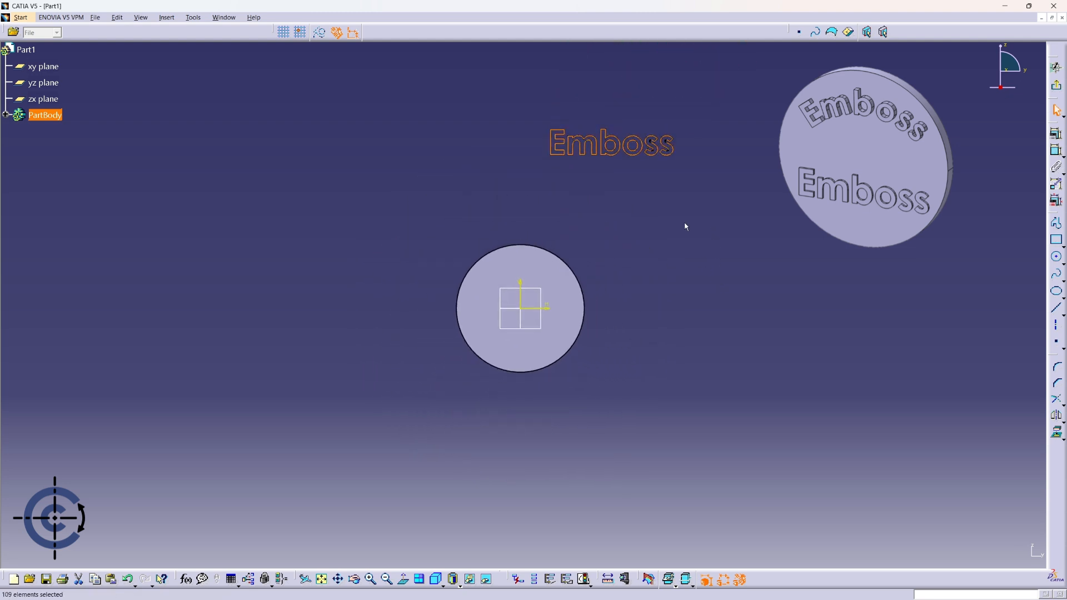
mouse_move(687, 226)
middle_mouse_down()
mouse_move(656, 248)
mouse_move(656, 266)
middle_mouse_up()
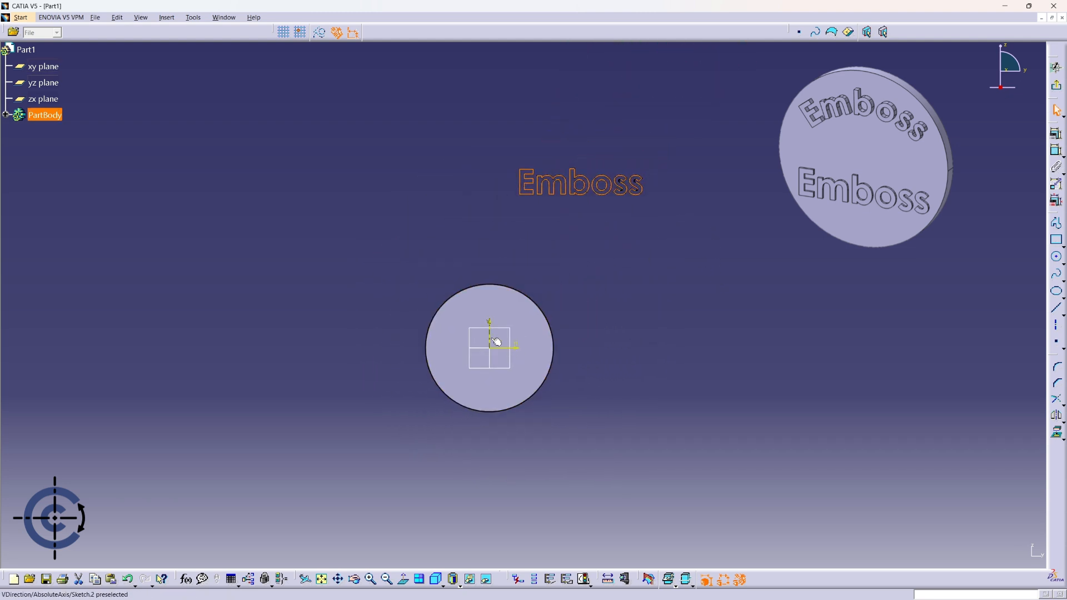
left_click(649, 202)
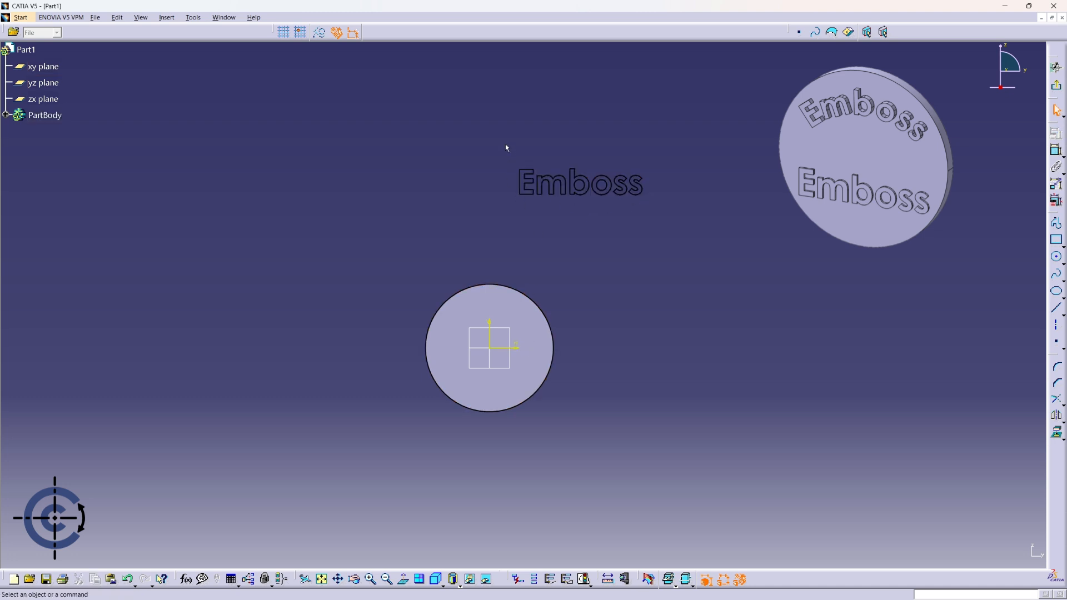
left_click_drag(508, 150, 656, 211)
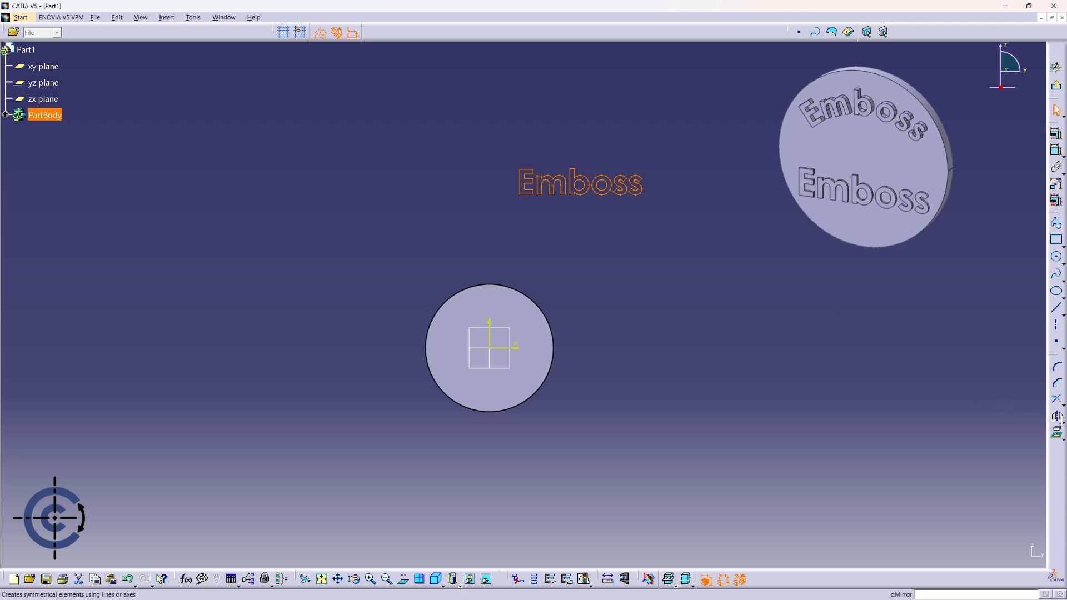
- Translate the Emboss lettering down onto the disc with Duplicate mode off
left_click(1058, 432)
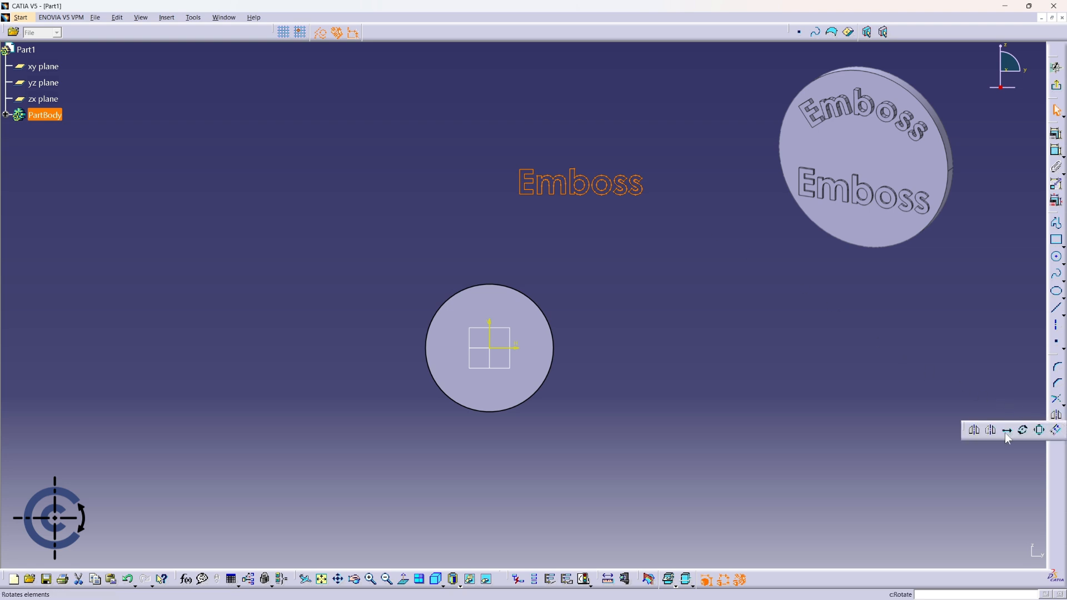
left_click(1007, 433)
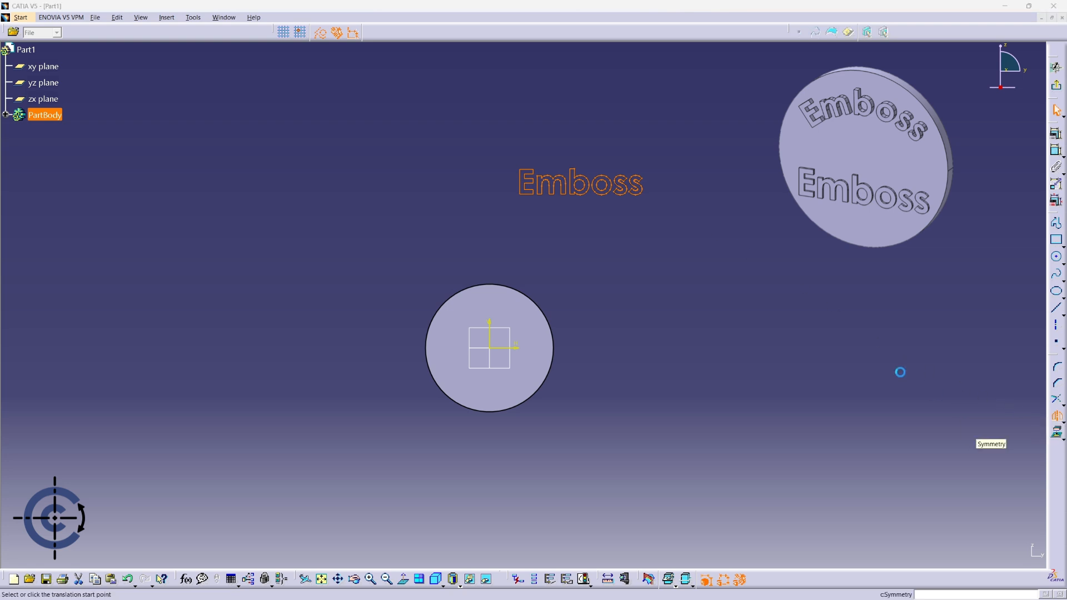
left_click(657, 187)
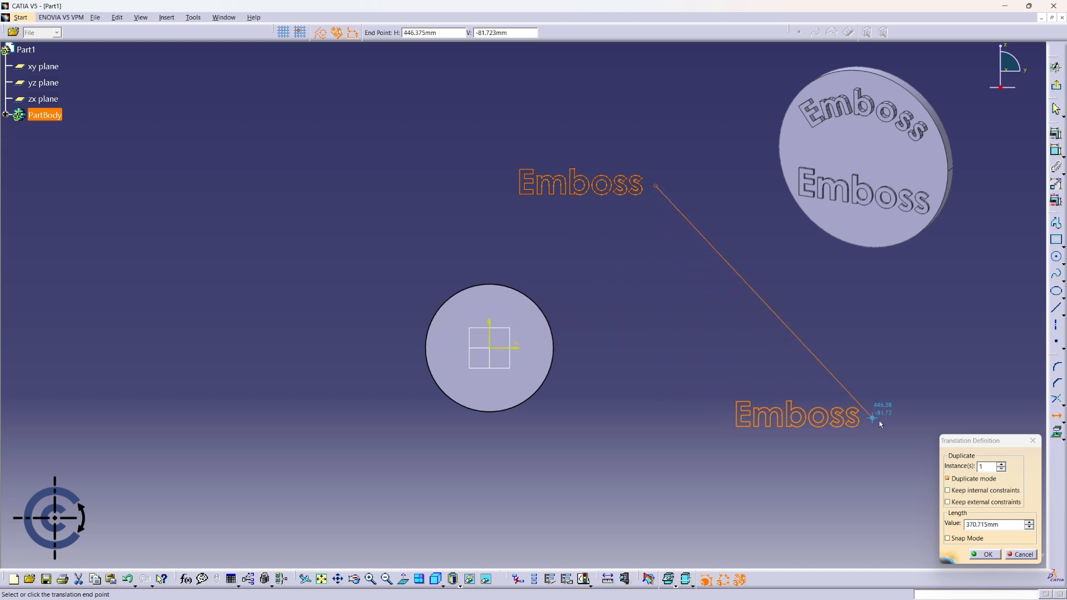
left_click(965, 482)
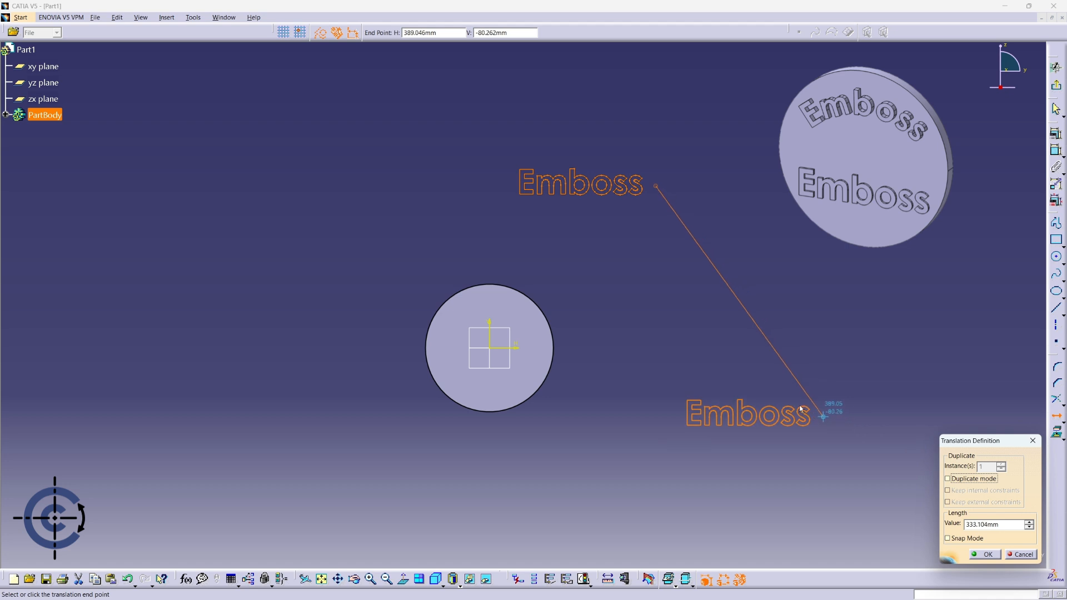
left_click(566, 325)
middle_click_drag(593, 321, 615, 163)
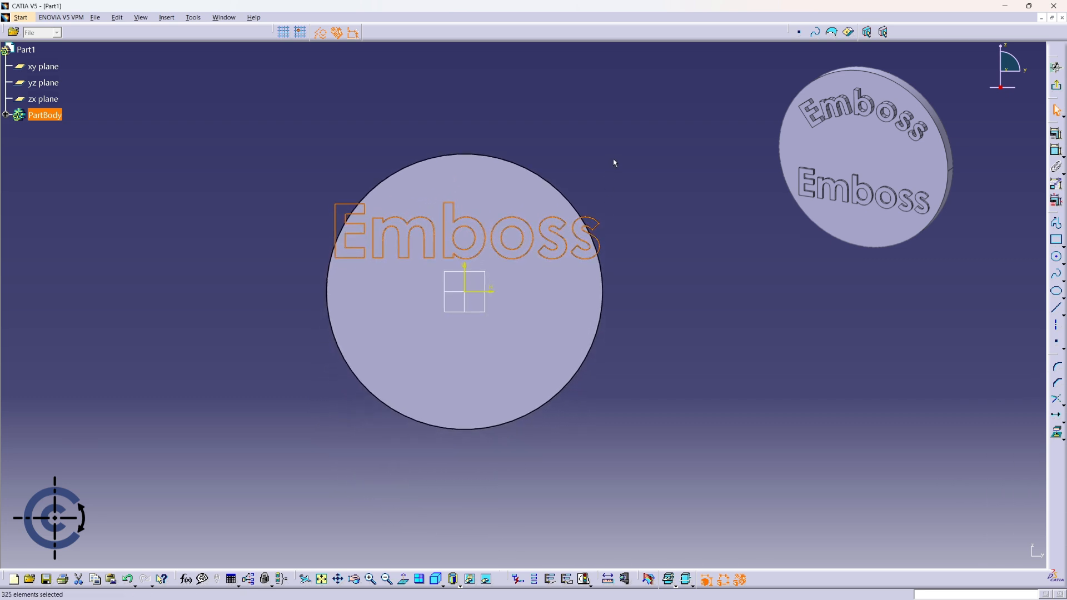
- Scale the Emboss lettering by 0.8 about the sketch origin, without duplicating
left_click(1063, 418)
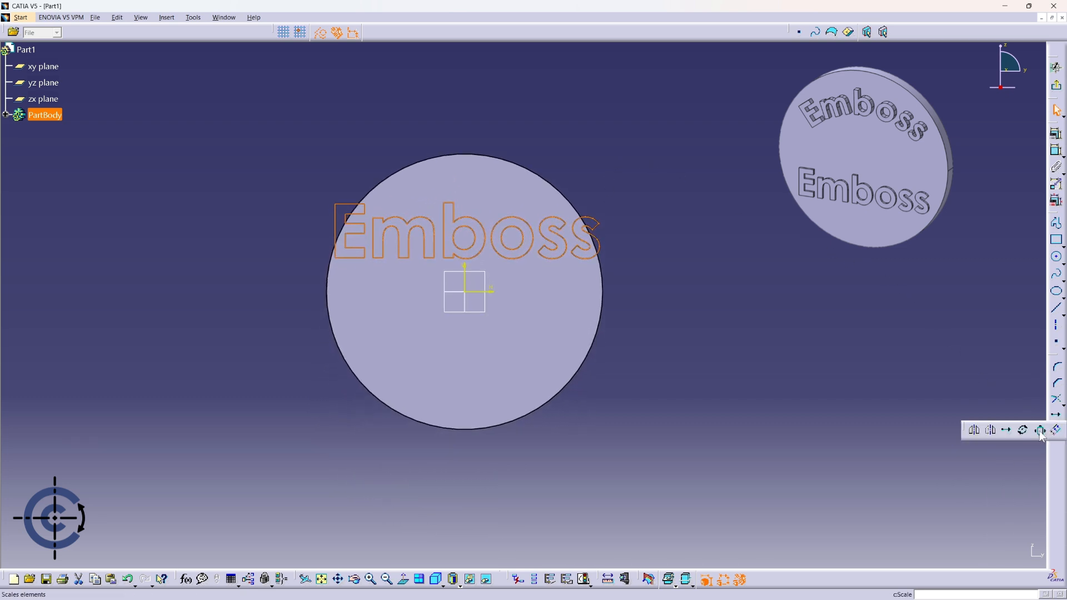
left_click(1040, 433)
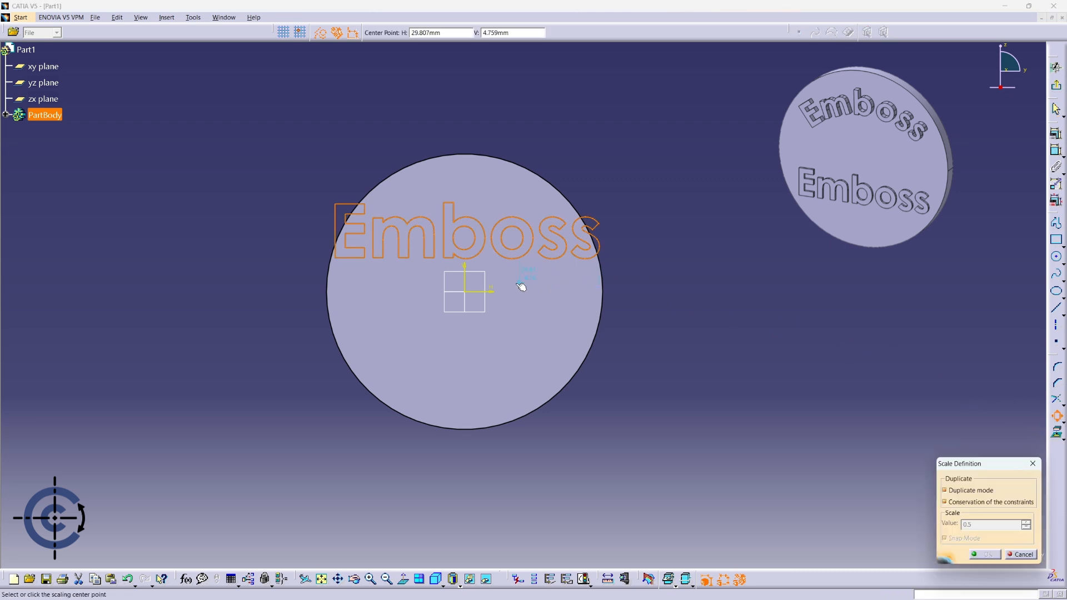
left_click(465, 292)
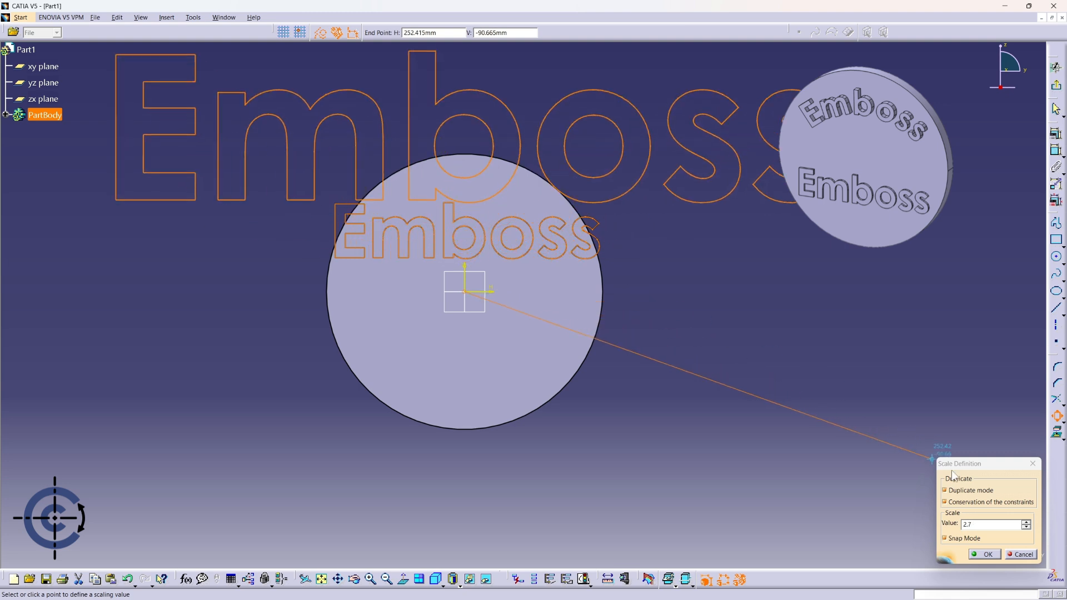
left_click(967, 491)
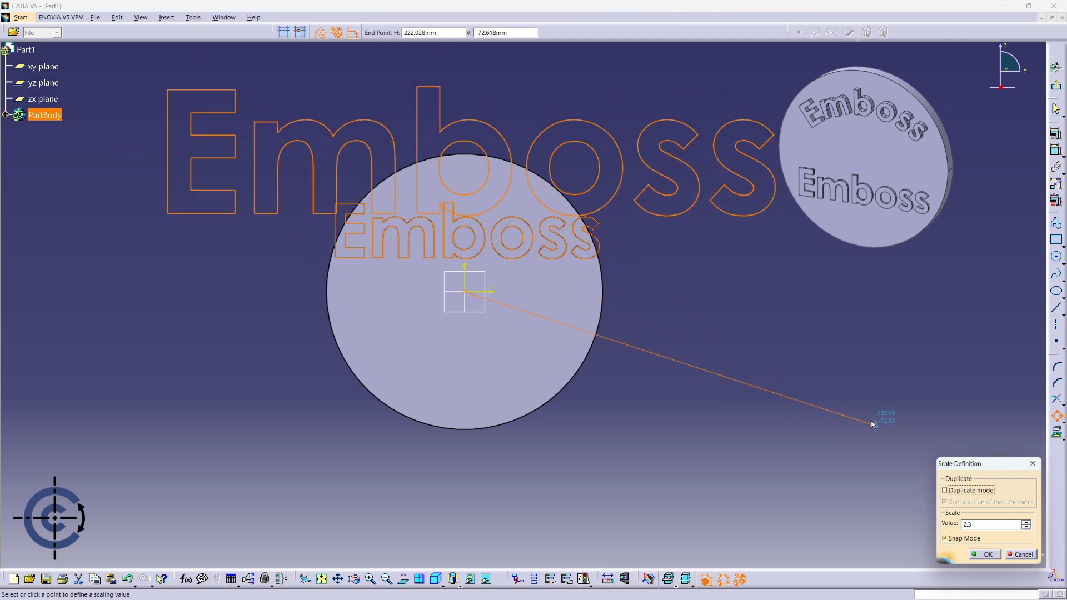
left_click(513, 159)
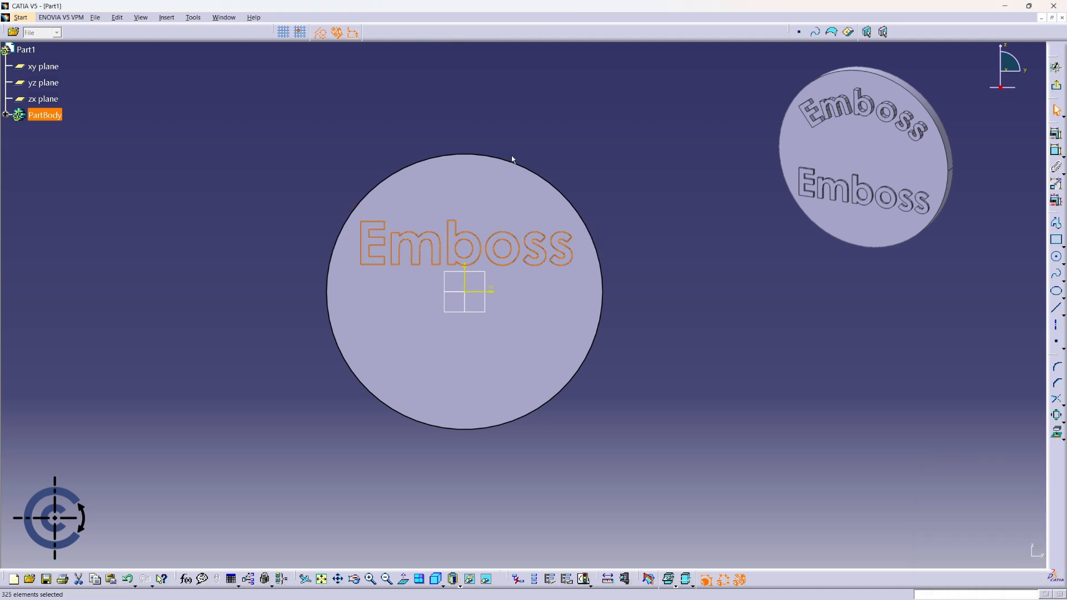
key("Escape")
middle_click_drag(600, 159, 535, 217)
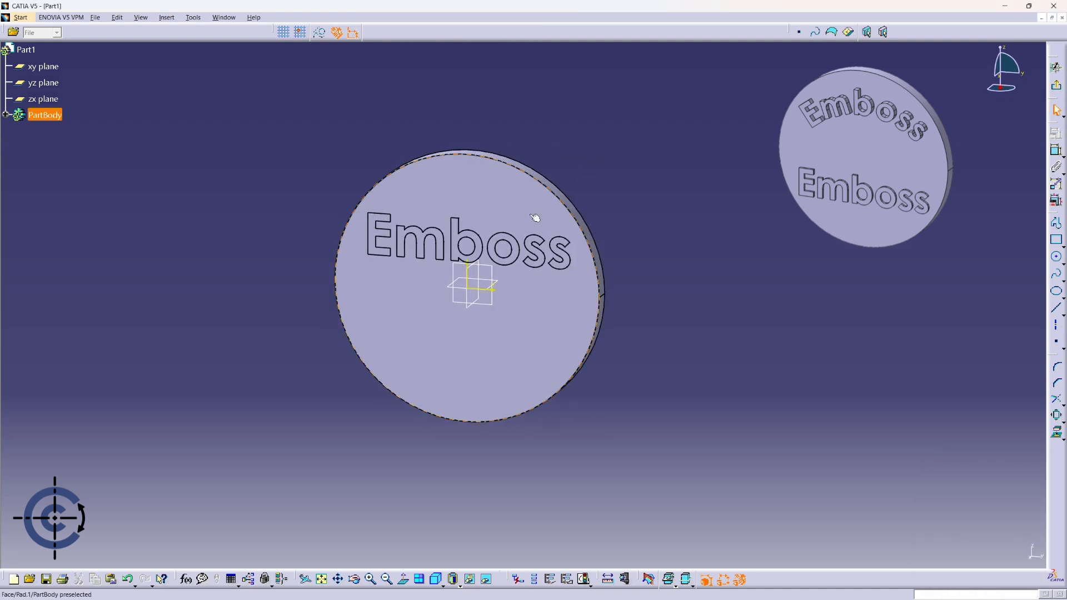
- Exit the sketch and pad the Emboss lettering 2 mm from the disc face
left_click(1058, 88)
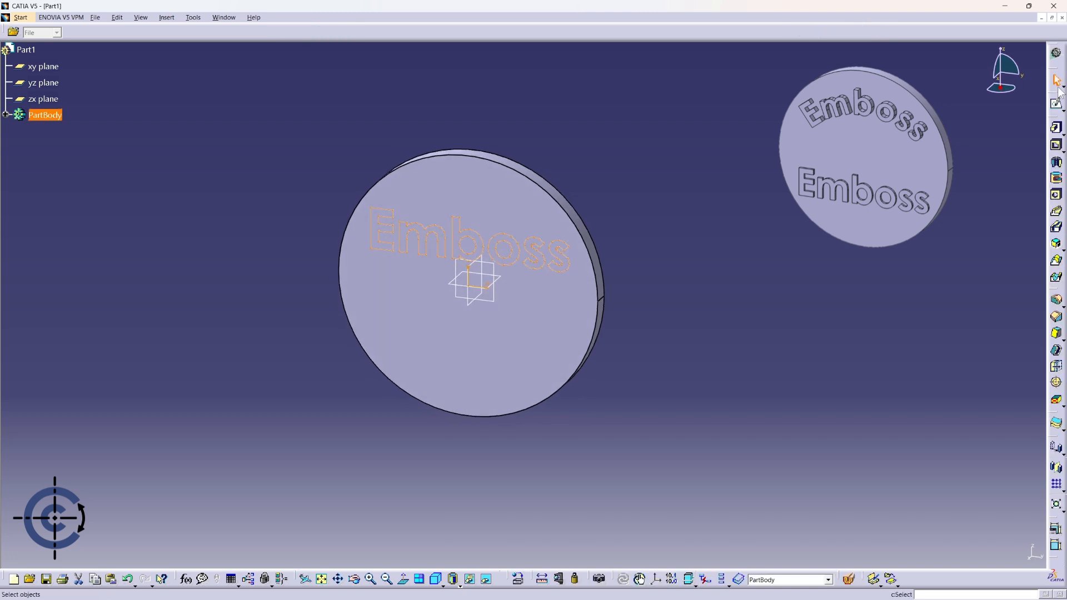
left_click(1057, 127)
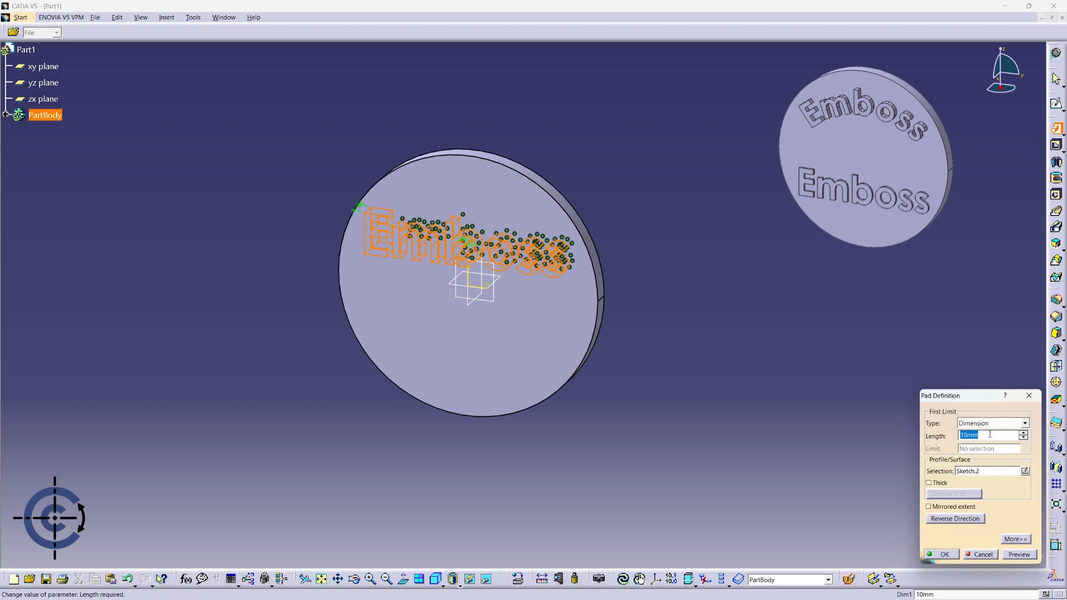
left_click(954, 554)
left_click(779, 326)
middle_click_drag(779, 321, 627, 312)
mouse_move(747, 309)
middle_mouse_down()
mouse_move(965, 288)
mouse_move(739, 295)
middle_mouse_up()
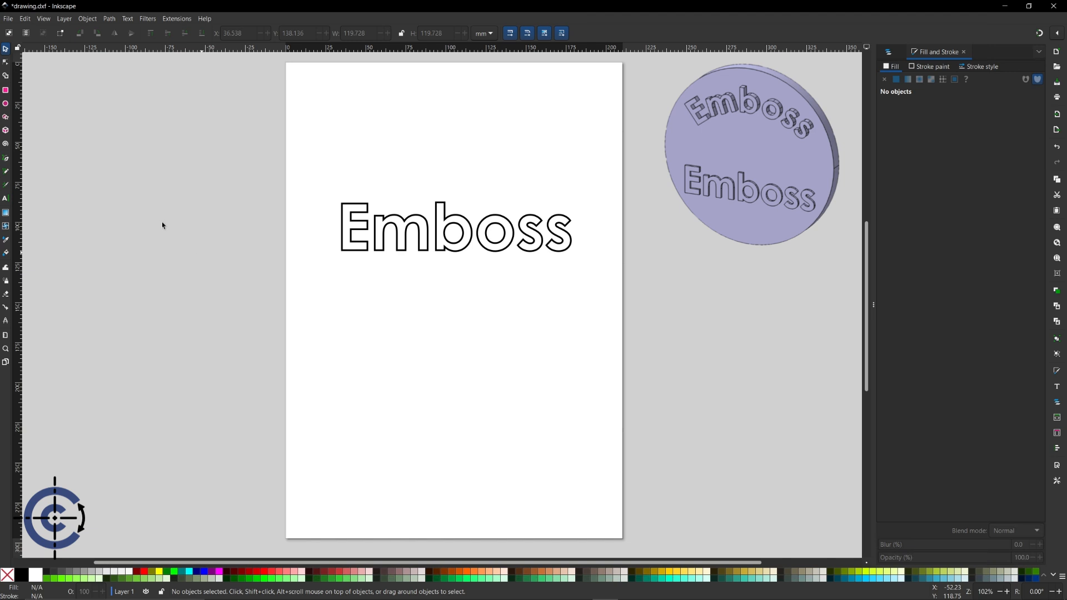
- Draw a 105.7 mm circle below the Emboss text and select it
left_click(6, 104)
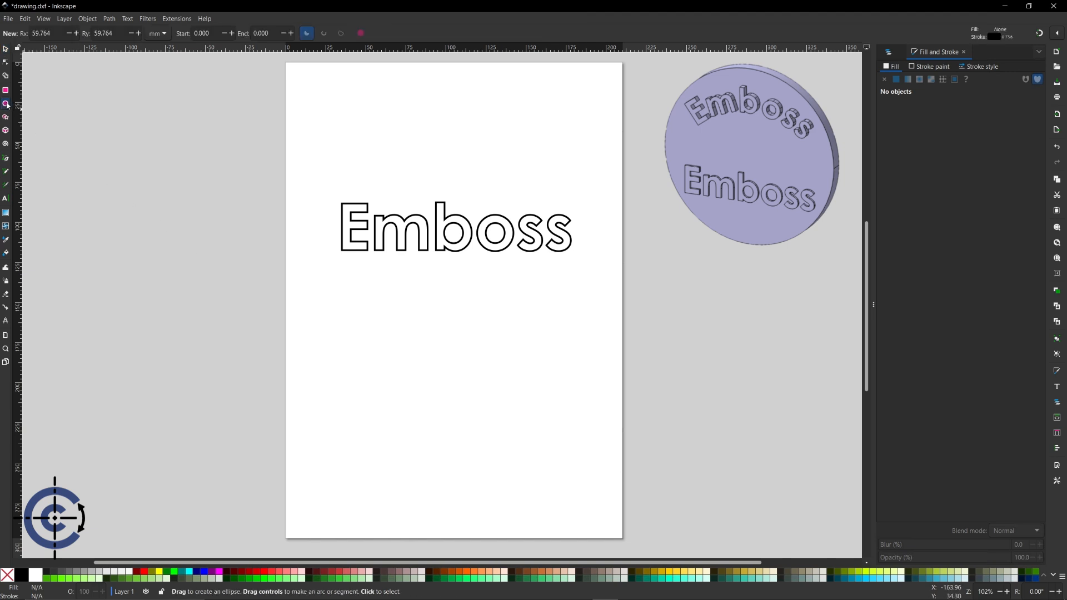
left_click_drag(444, 371, 549, 287, "ctrl")
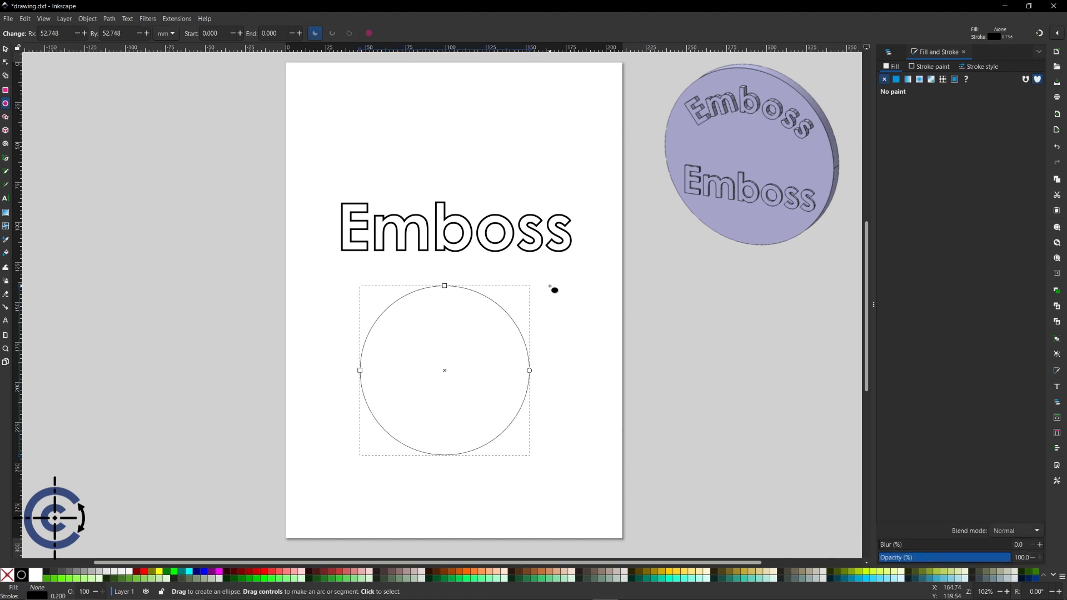
key("Escape")
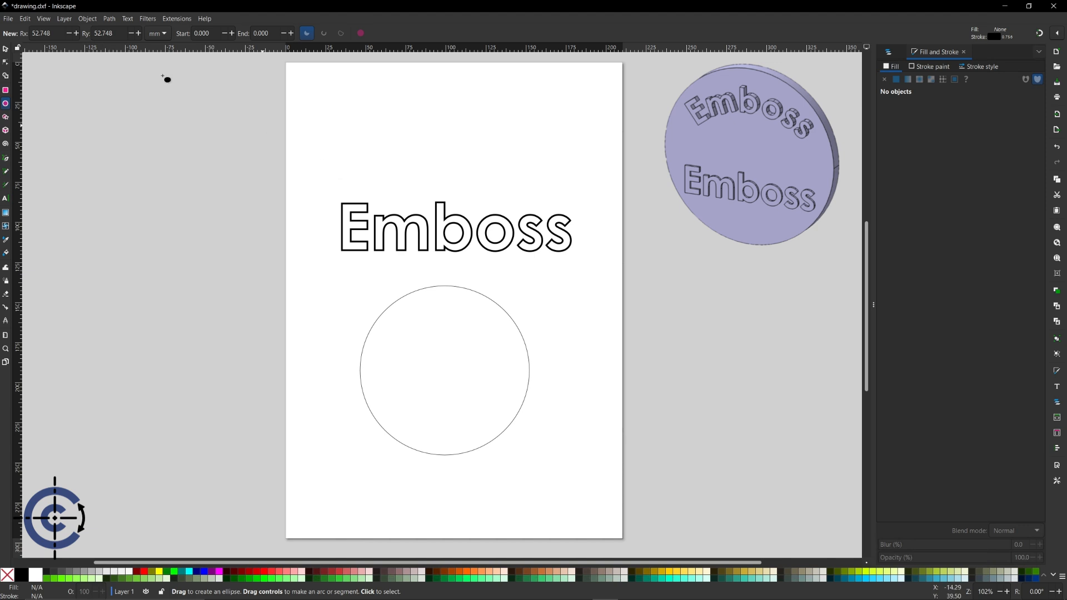
left_click(6, 50)
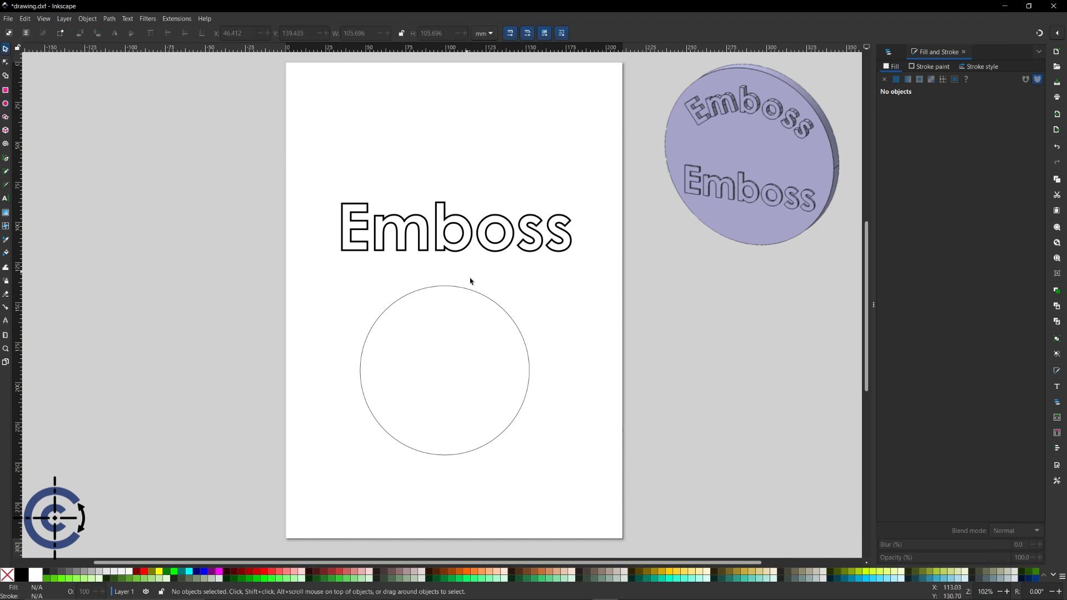
left_click(492, 301)
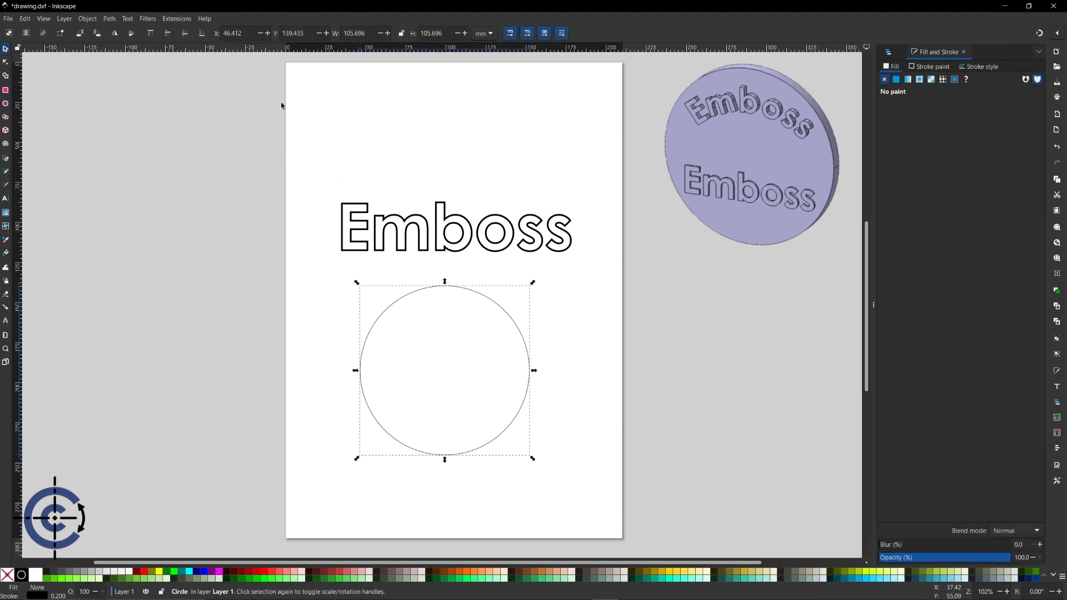
- Convert the circle to a path and select it together with the Emboss text
left_click(110, 19)
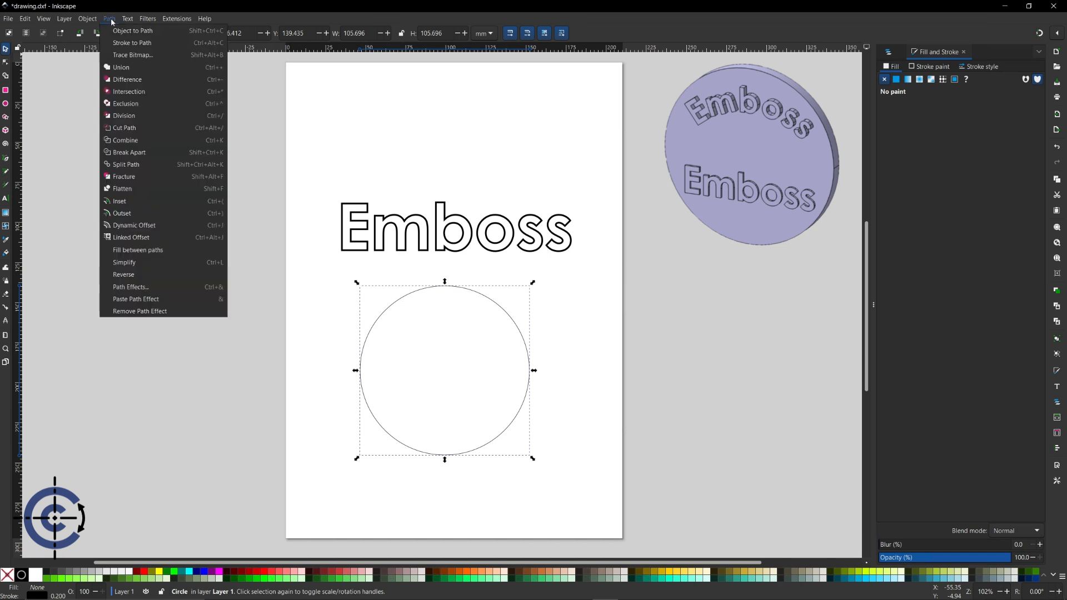
left_click(159, 33)
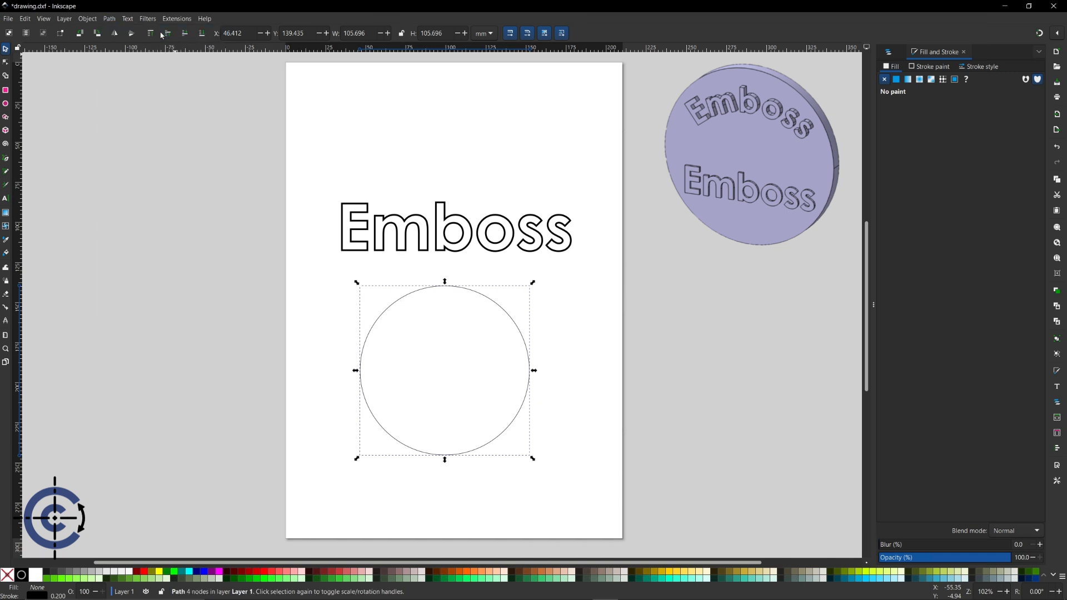
left_click(467, 252)
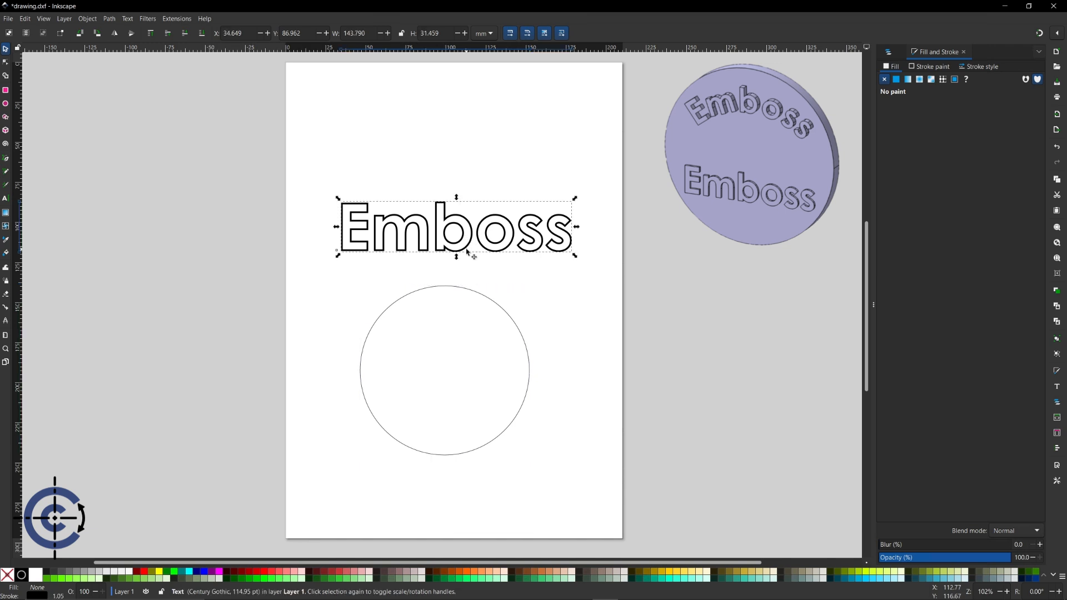
left_click(485, 300, "shift")
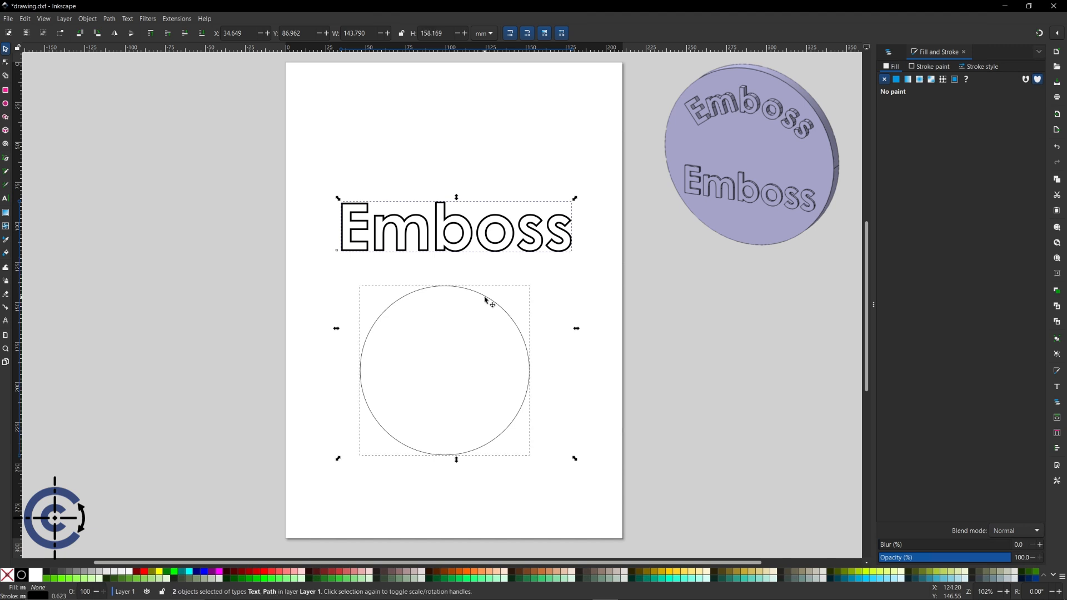
- Put the Emboss text on the circle path and rotate the pair so Emboss sits on top
left_click(127, 18)
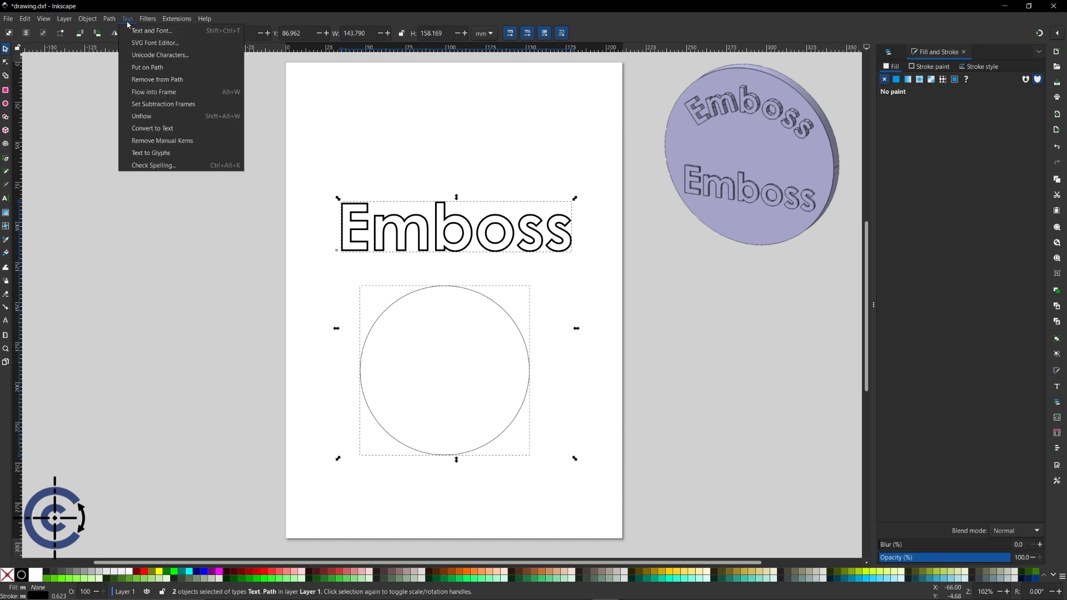
left_click(158, 68)
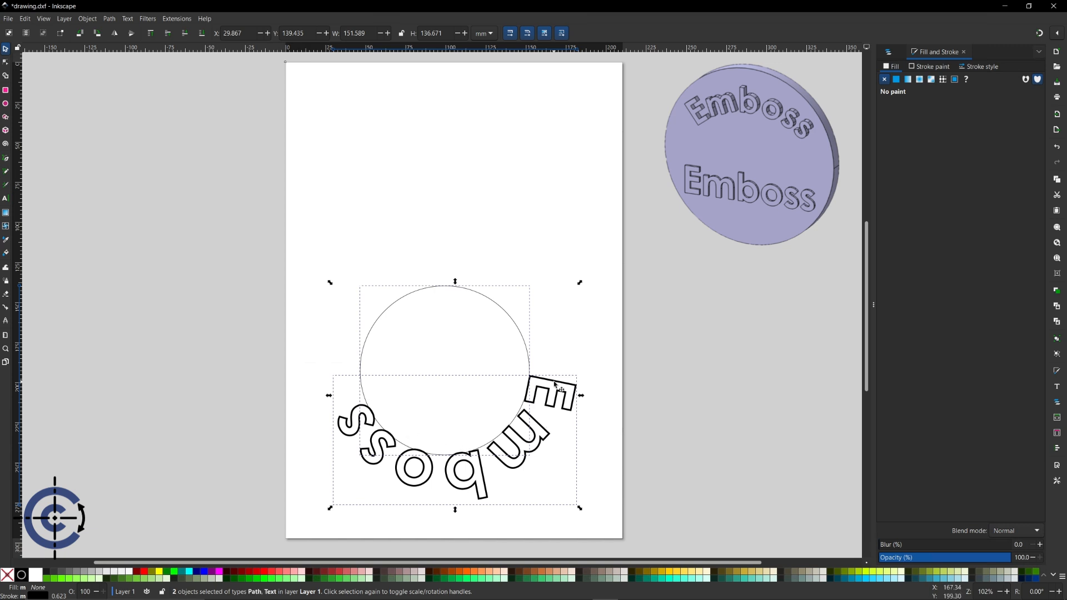
left_click(564, 453)
left_click_drag(581, 511, 354, 262)
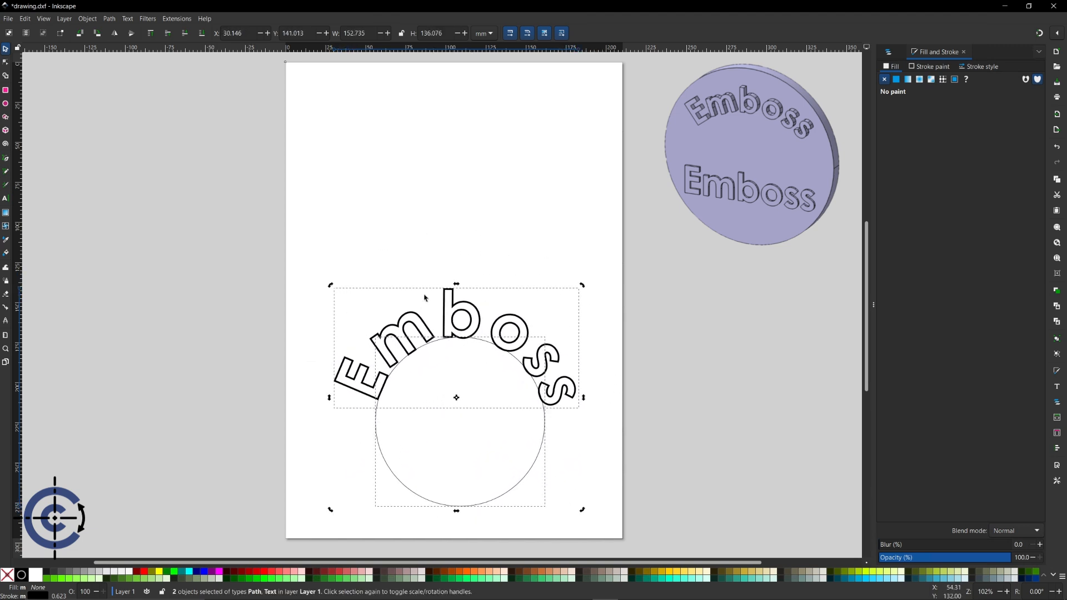
- Try enlarging the text and circle together, undo it, and select only the circle
left_click(398, 334)
left_click_drag(331, 285, 371, 282)
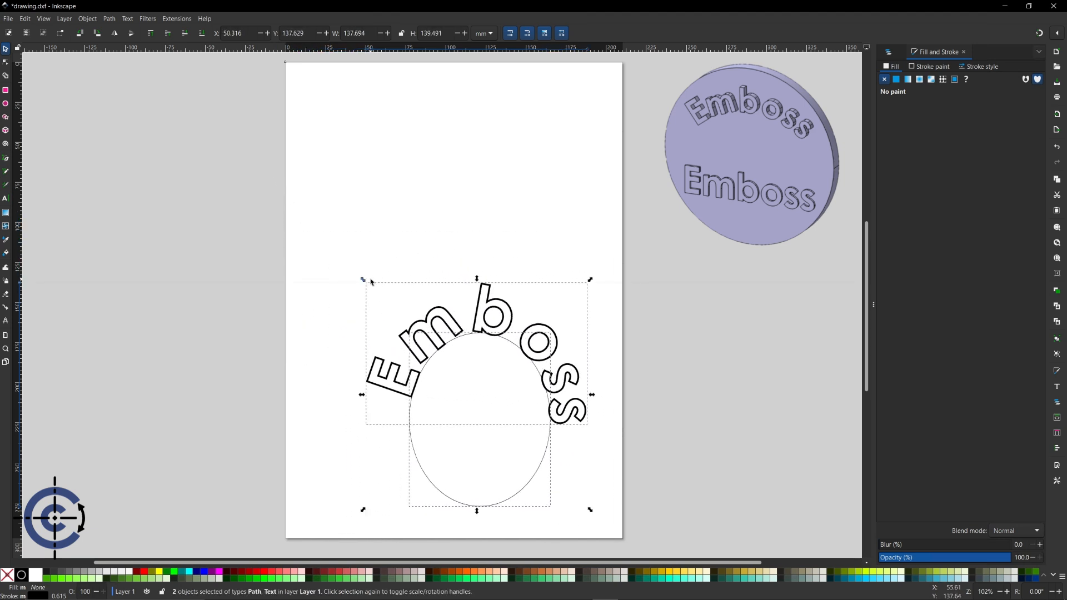
key("ctrl+z")
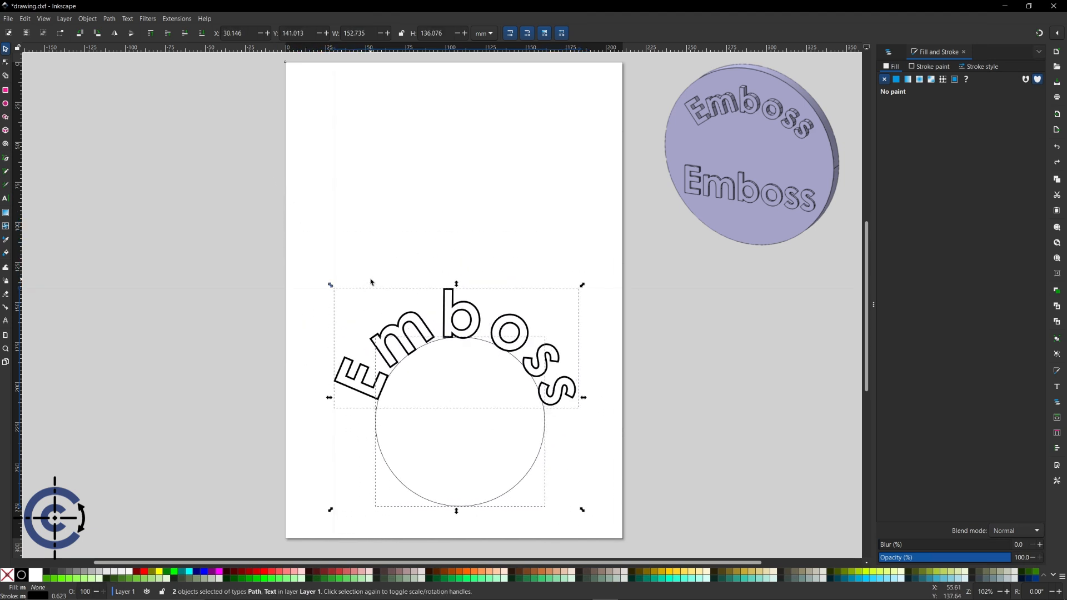
left_click(392, 468)
left_click(389, 467)
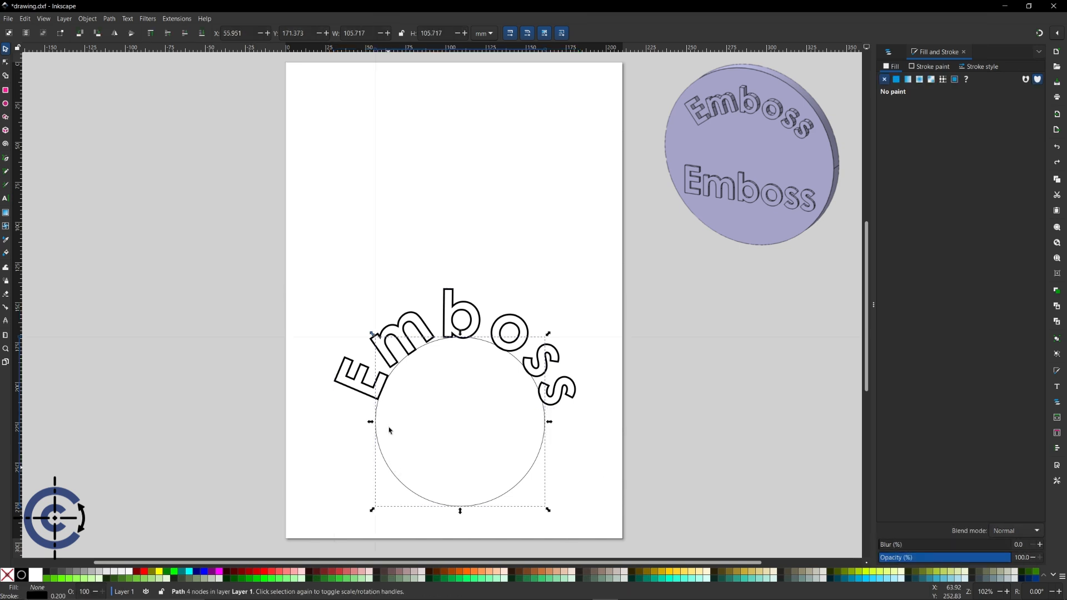
- Enlarge the circle so the Emboss arc flattens, then reselect the circle
left_click_drag(372, 334, 213, 181)
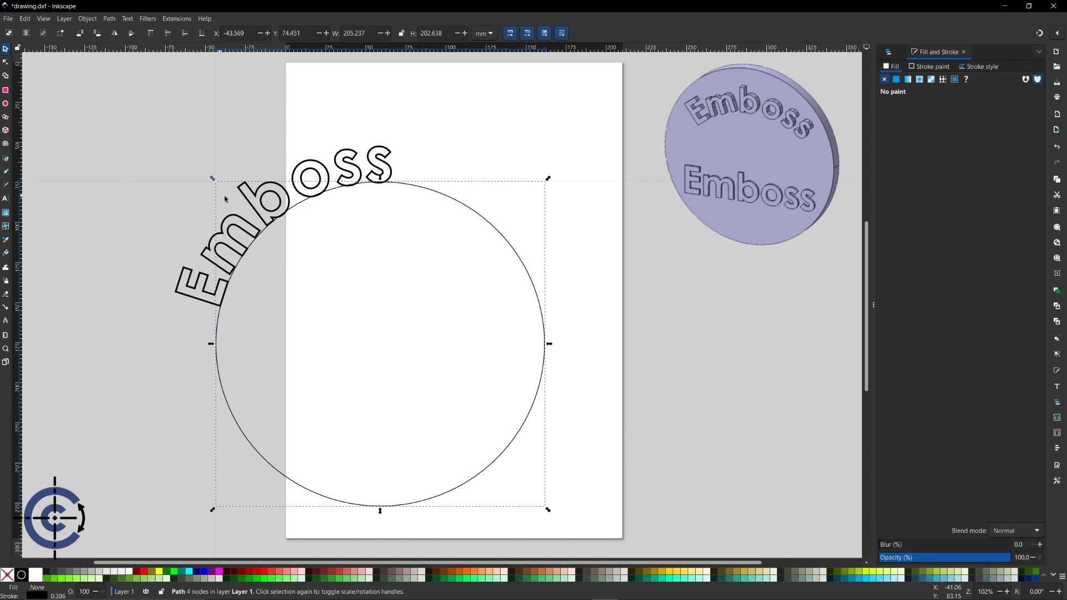
left_click(227, 197)
left_click(217, 354)
- Rotate the circle and text to centre Emboss on top, and move them onto the page
left_click(311, 163, "shift")
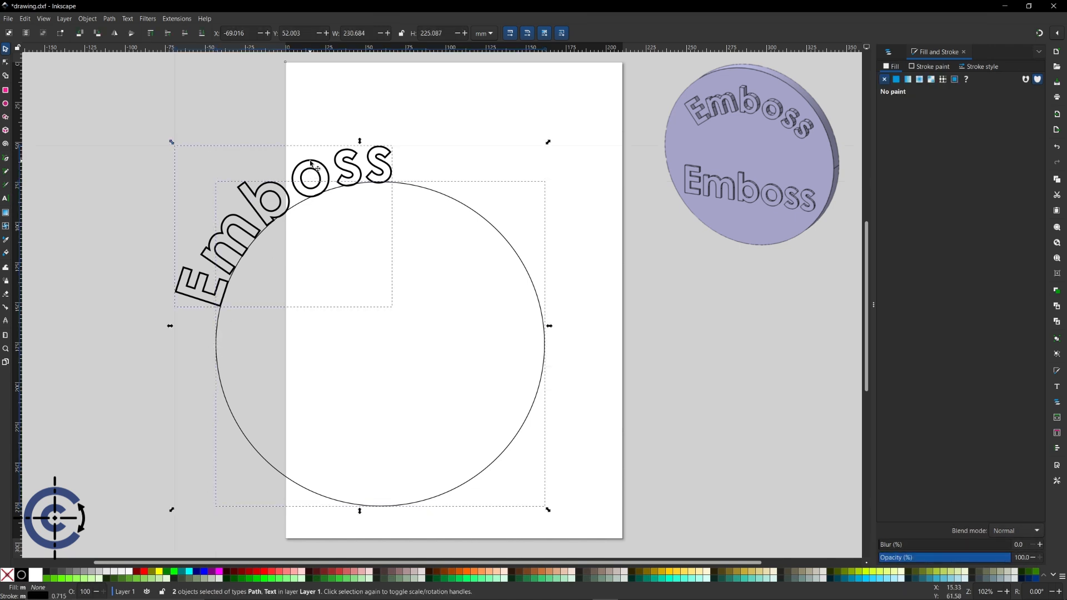
left_click(321, 172)
left_click_drag(549, 143, 600, 290)
left_click_drag(502, 263, 591, 252)
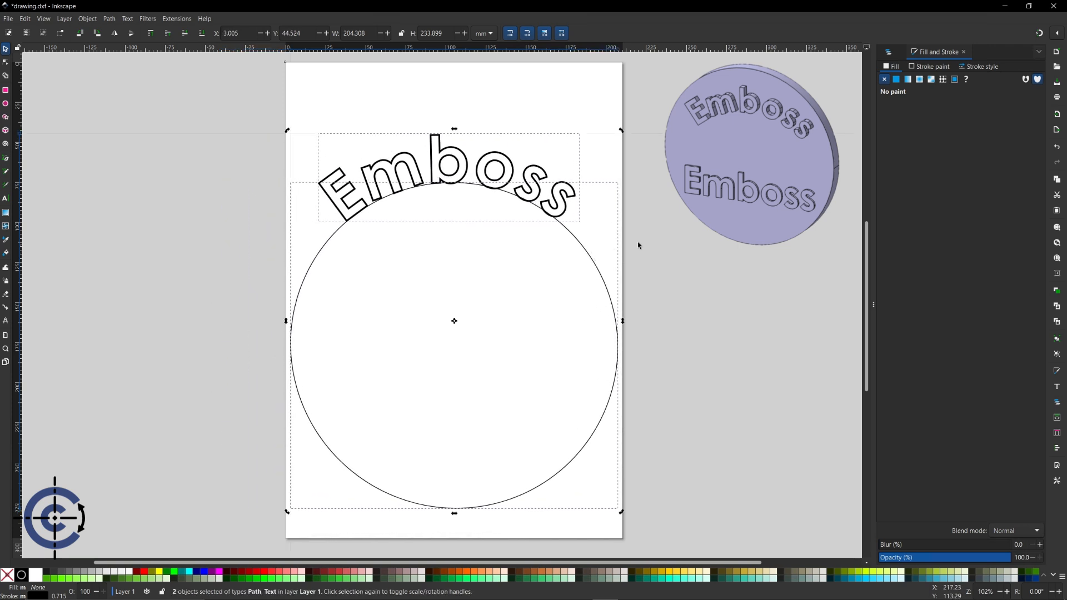
left_click(650, 246)
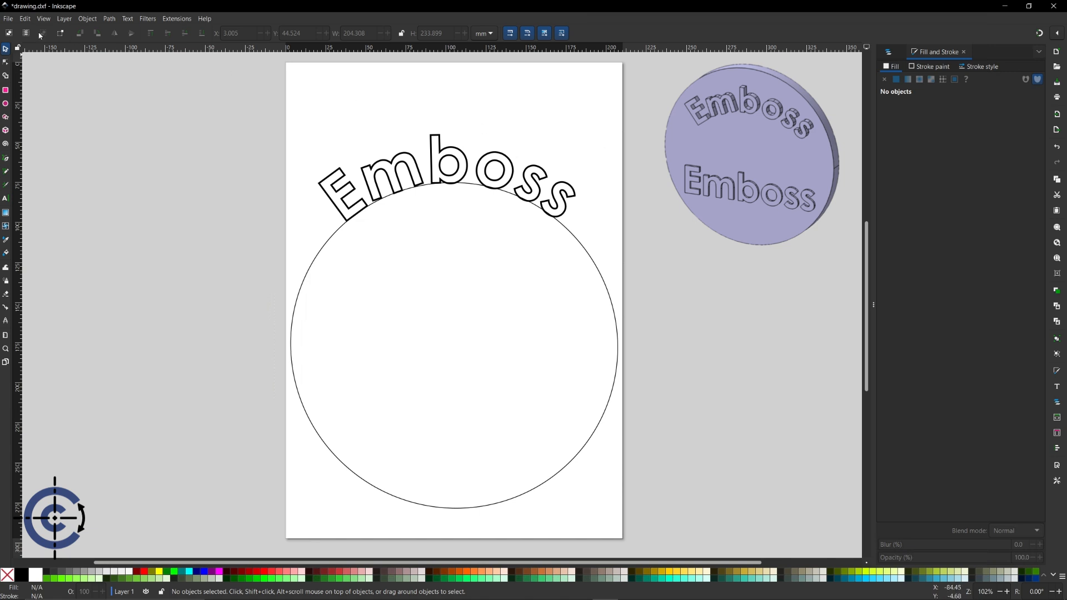
- Save the drawing as 'drawing 2.dxf' in Desktop Cutting Plotter (AutoCAD DXF R14) format, accepting the export options
left_click(8, 19)
left_click(48, 100)
left_click(174, 219)
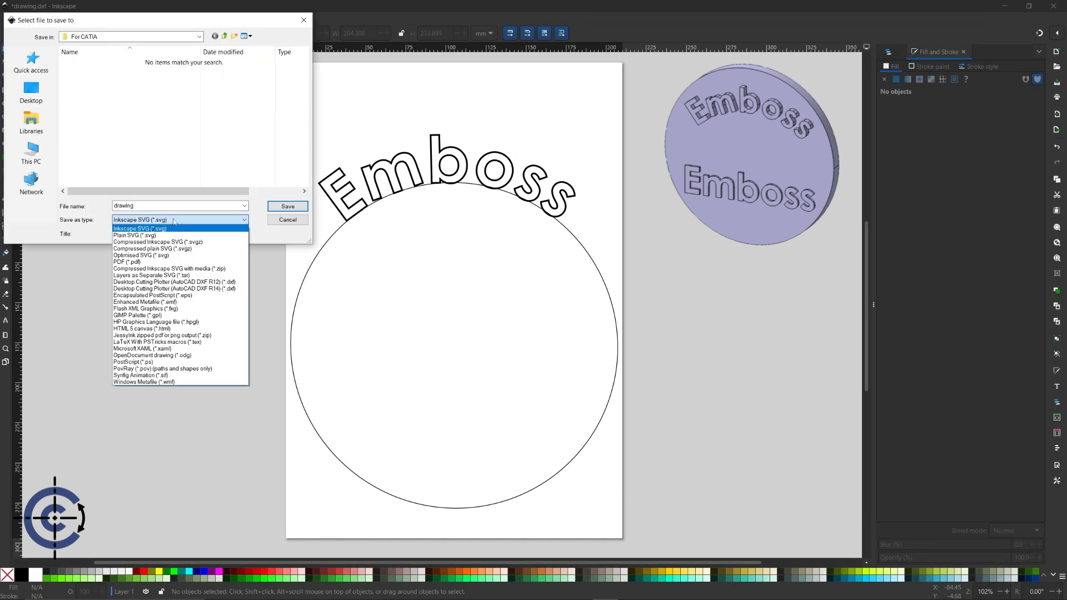
left_click(221, 292)
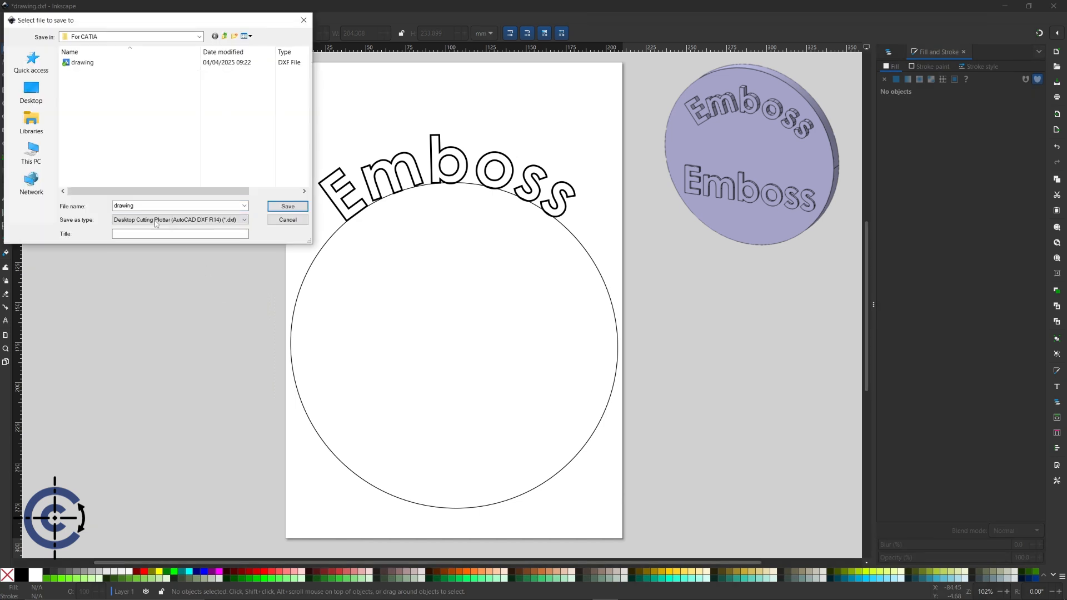
left_click(146, 206)
left_click(146, 206)
type("2")
left_click(283, 207)
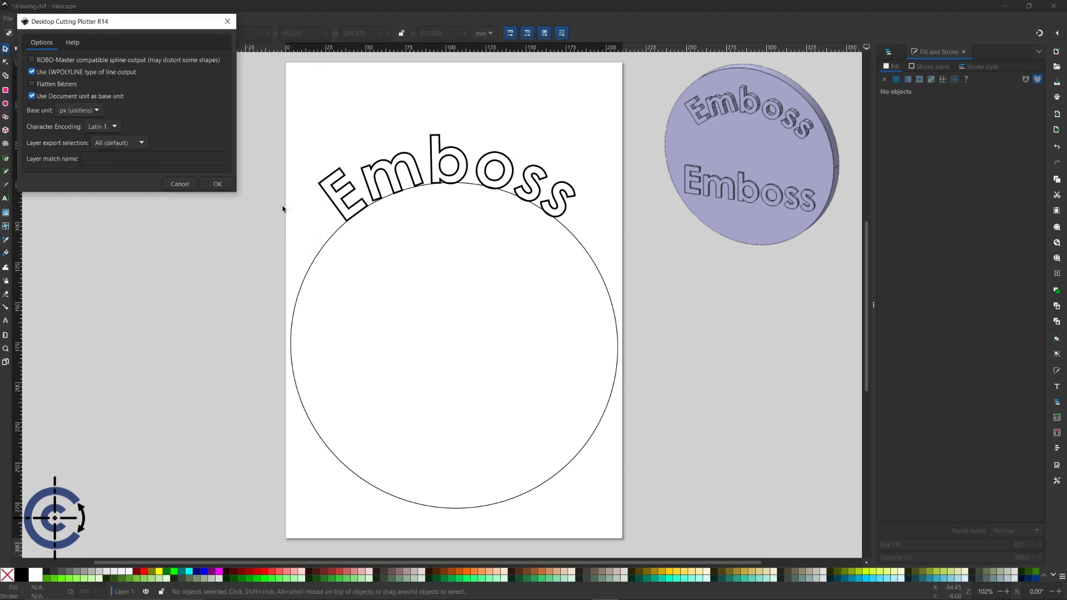
left_click(218, 185)
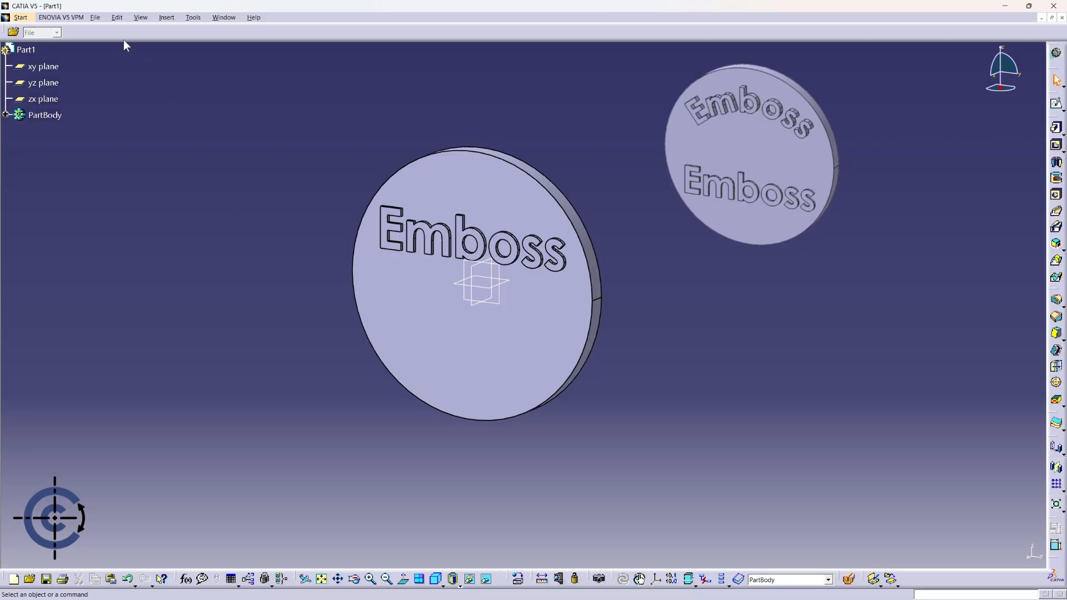
- Open drawing 2.dxf in CATIA V5
left_click(96, 18)
left_click(109, 45)
left_click(466, 239)
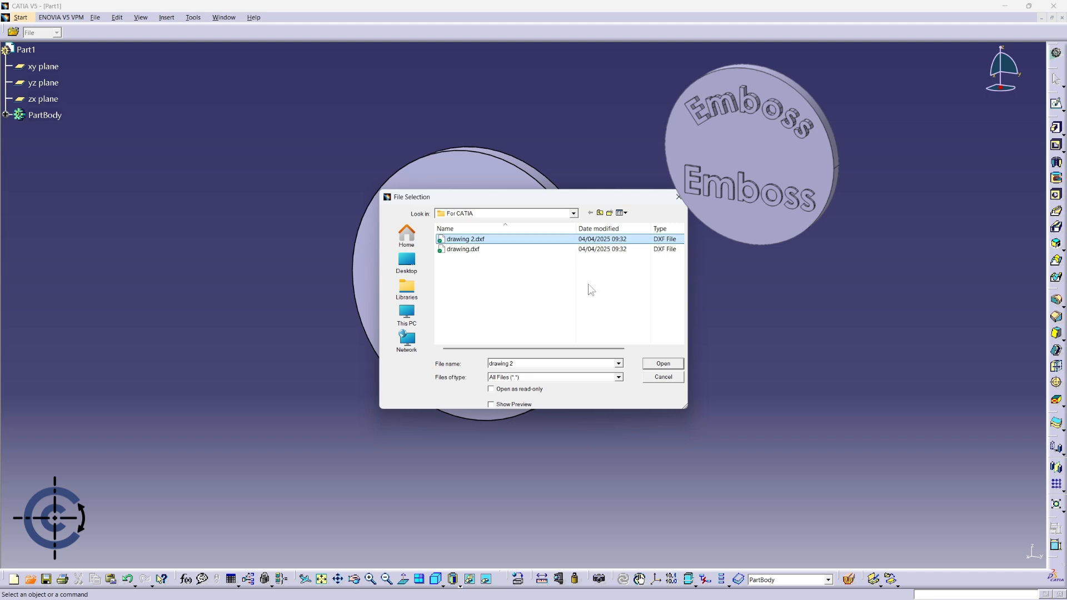
left_click(663, 364)
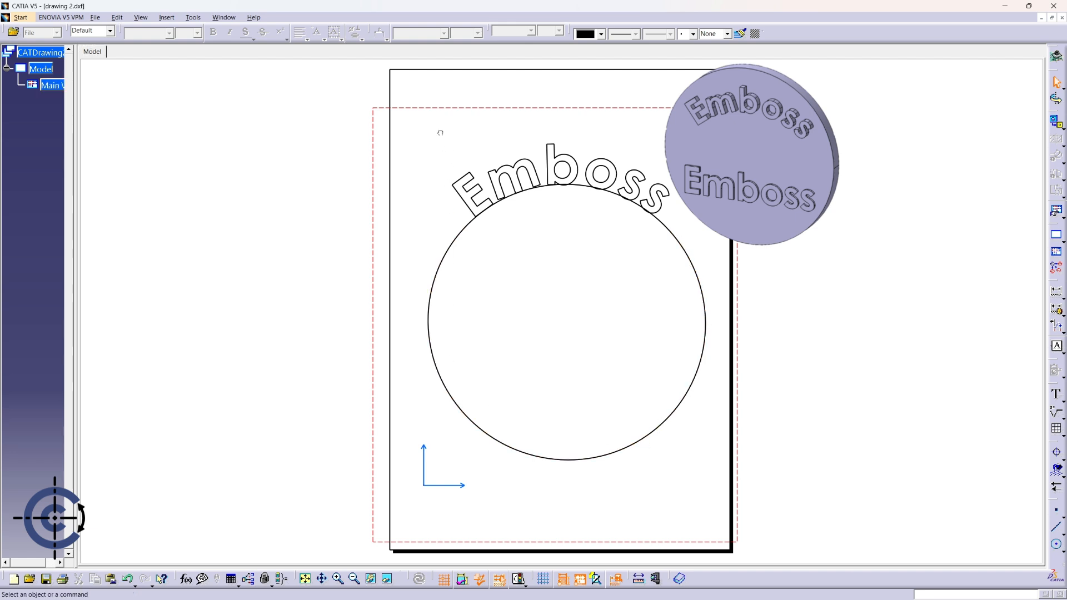
- Select the arced Emboss text and switch back to the Part1 window
left_click_drag(441, 133, 692, 223)
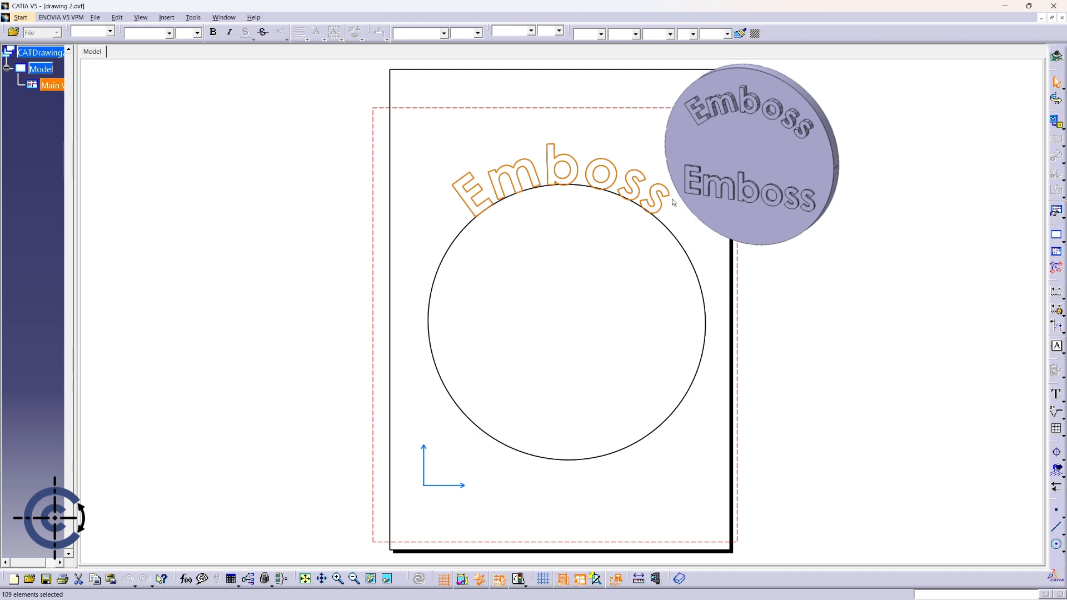
left_click(224, 17)
left_click(244, 71)
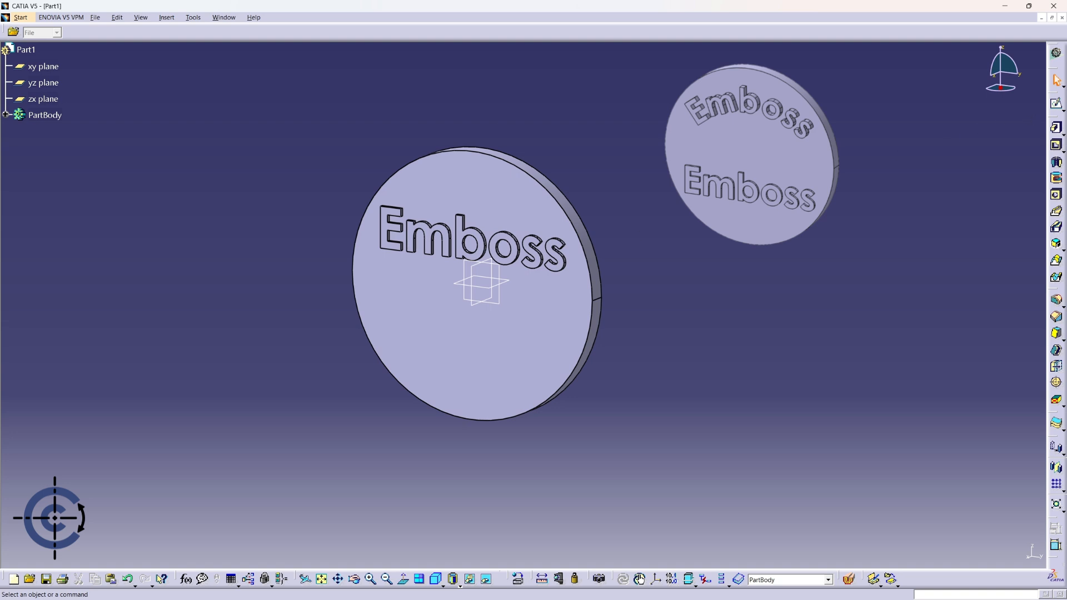
- Start a sketch on the disc's front face and scale the curved Emboss text by 0.8
left_click(1057, 105)
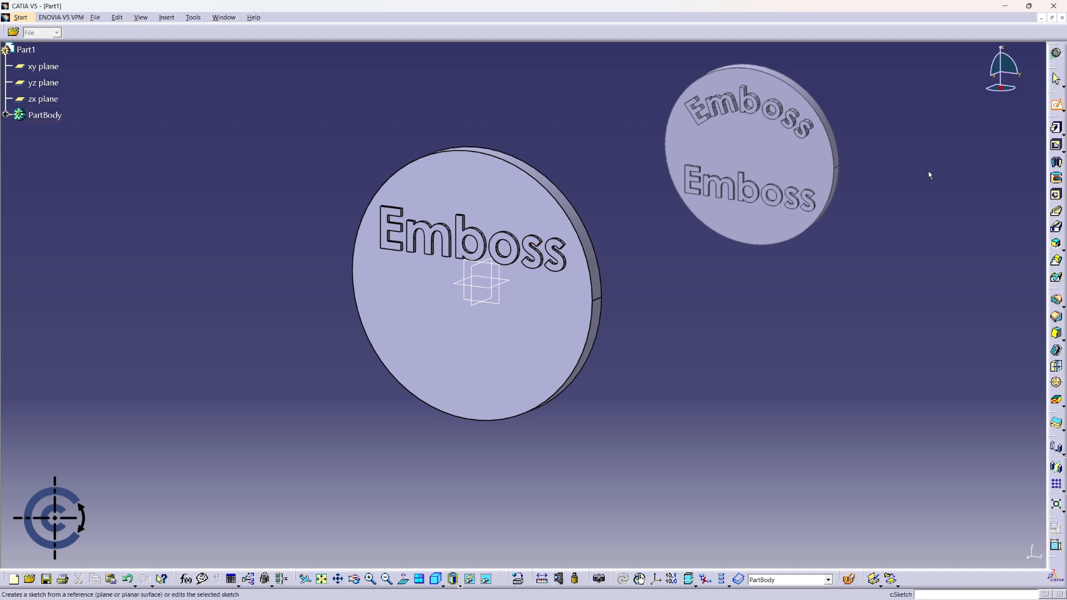
left_click(521, 215)
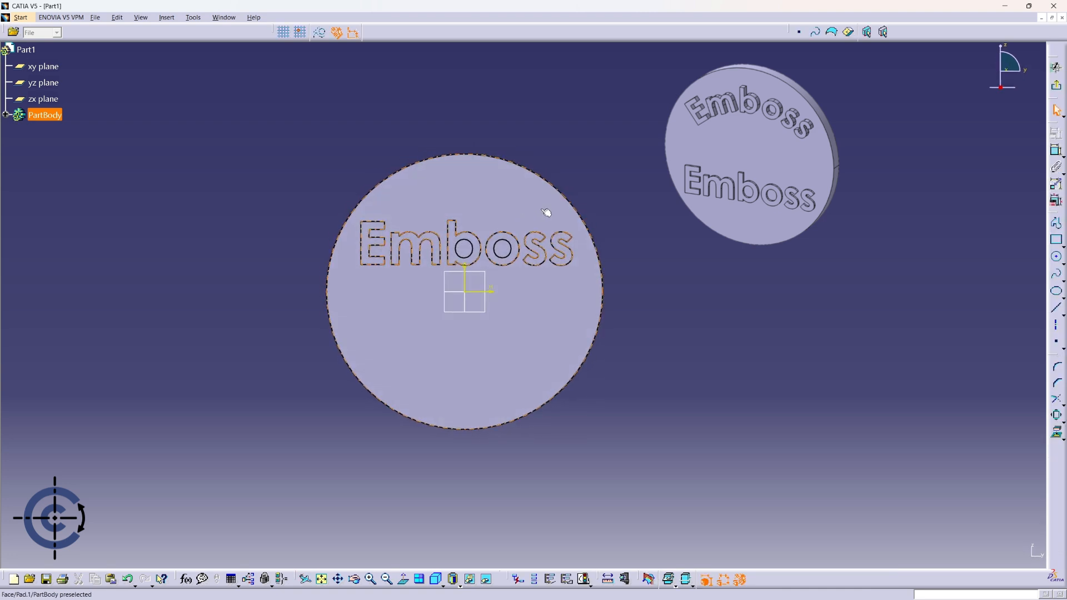
mouse_move(673, 259)
middle_mouse_down()
mouse_move(686, 303)
mouse_move(688, 272)
mouse_move(676, 339)
mouse_move(678, 326)
middle_mouse_up()
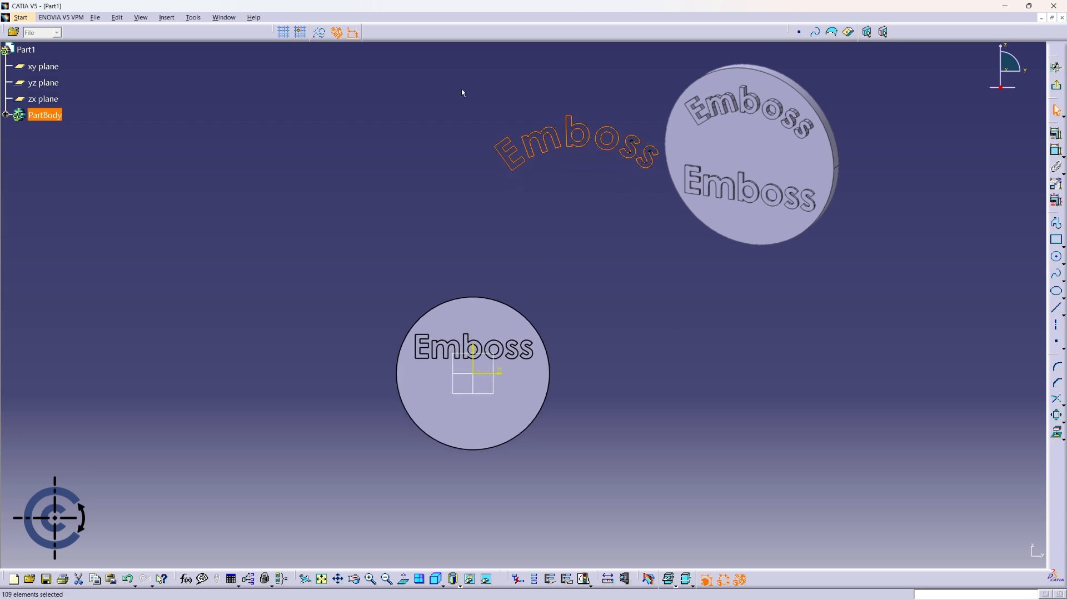
left_click_drag(462, 88, 674, 189)
left_click(1056, 416)
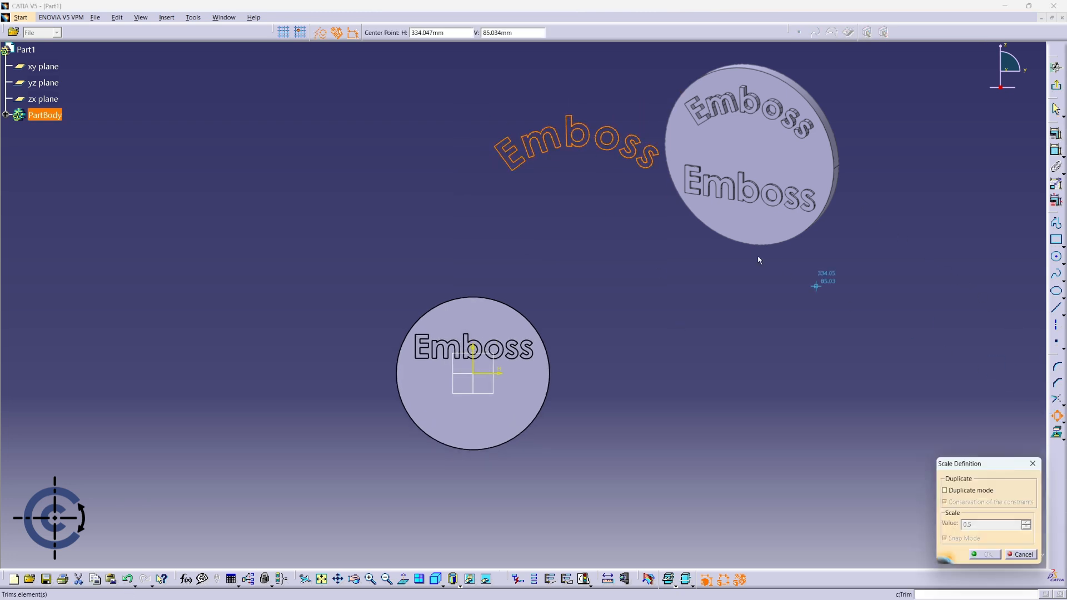
left_click(579, 173)
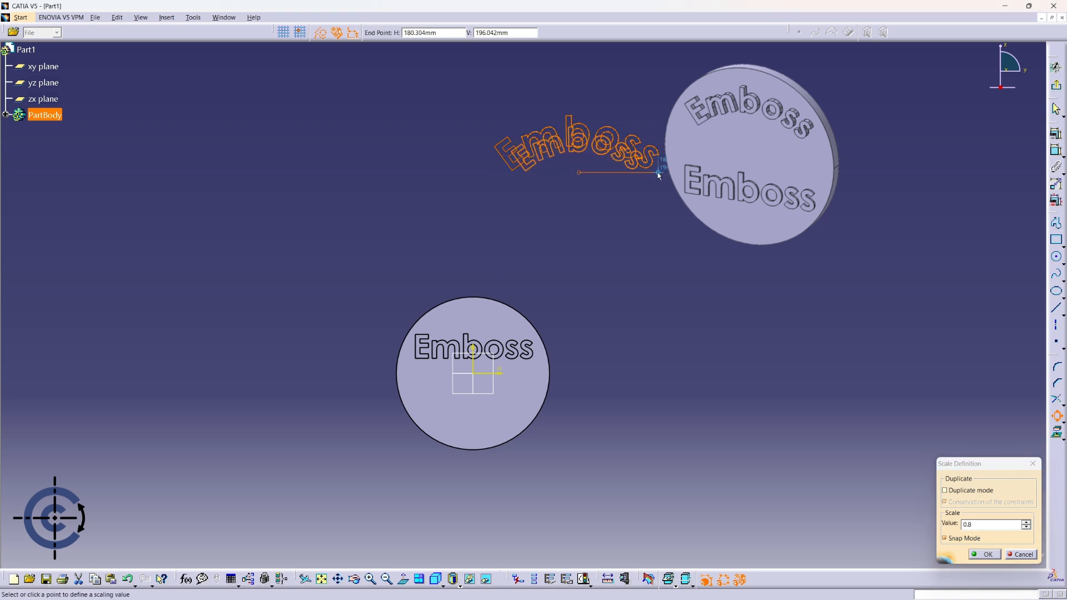
left_click(648, 173)
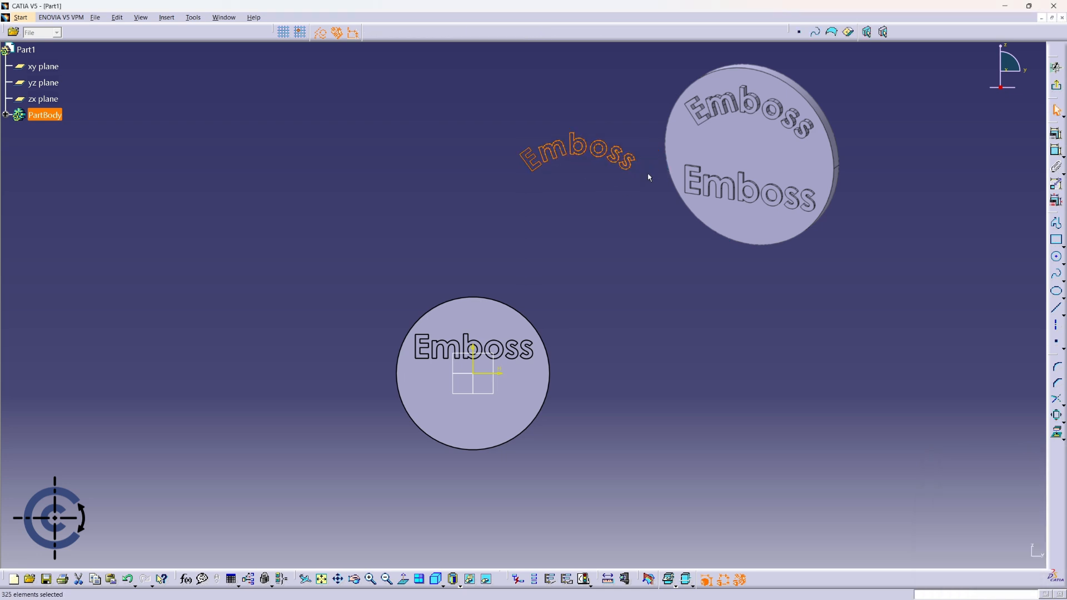
- Translate the curved text onto the disc's upper half and exit the sketch
left_click(1055, 420)
left_click(1006, 428)
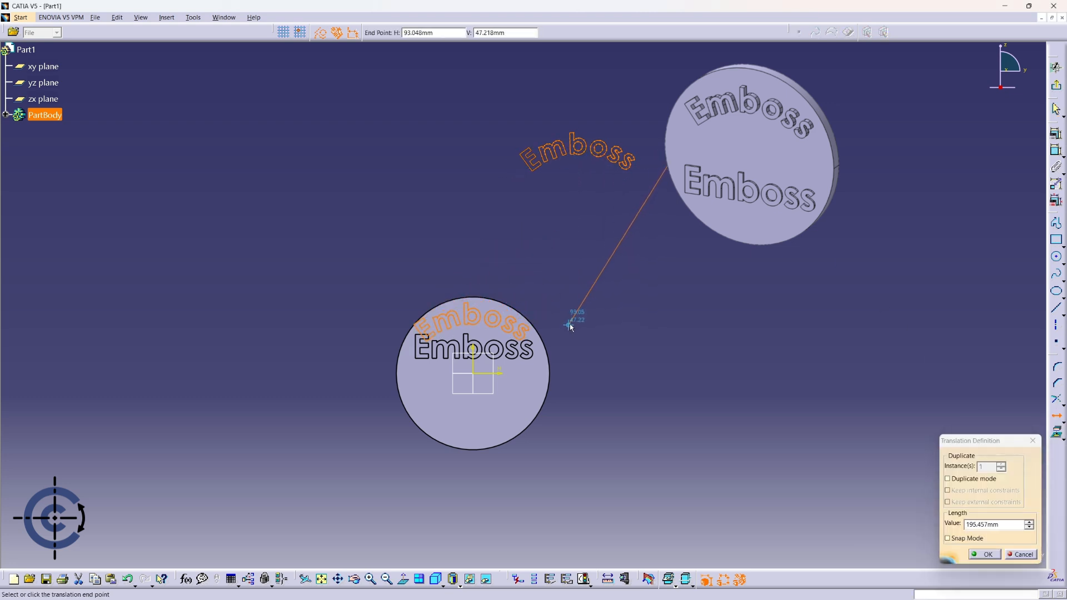
key("Escape")
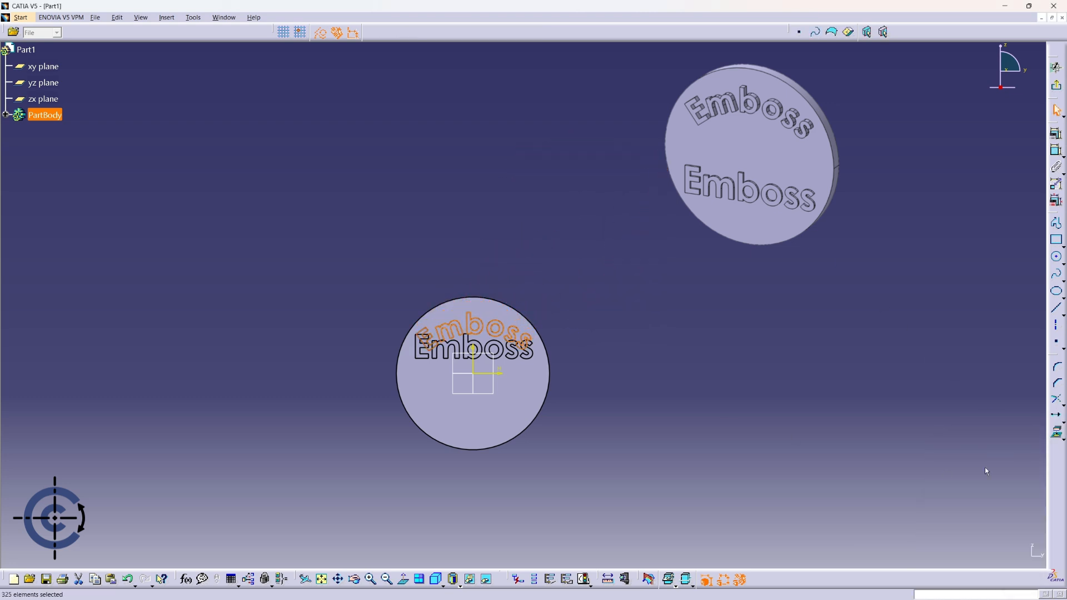
left_click(639, 353)
middle_click_drag(639, 350, 688, 256)
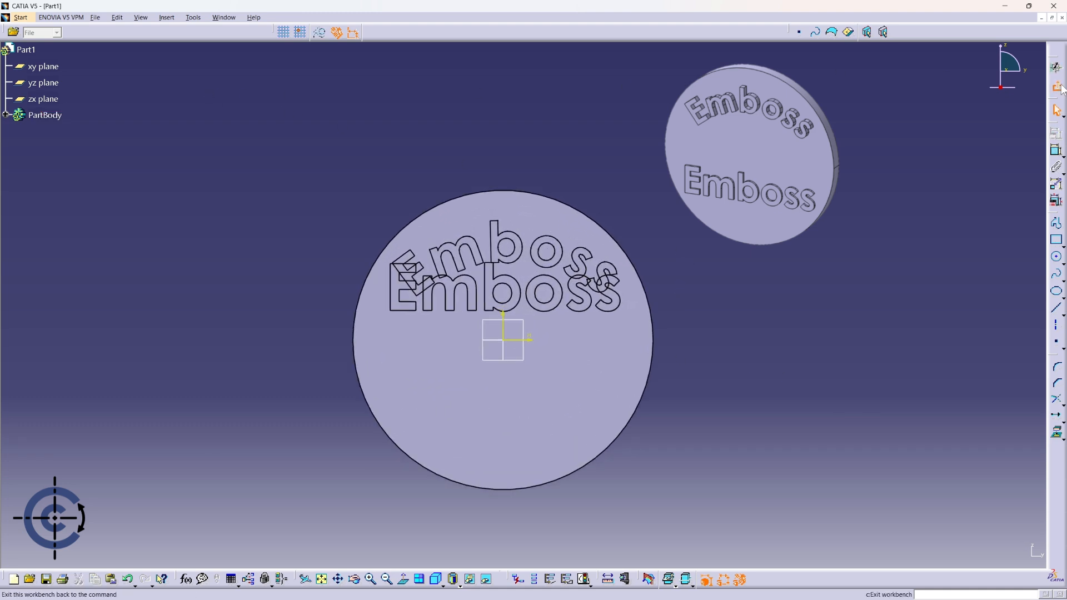
left_click(1059, 67)
- Edit Sketch.2 and translate the straight Emboss text down to the disc's lower half
left_click(6, 115)
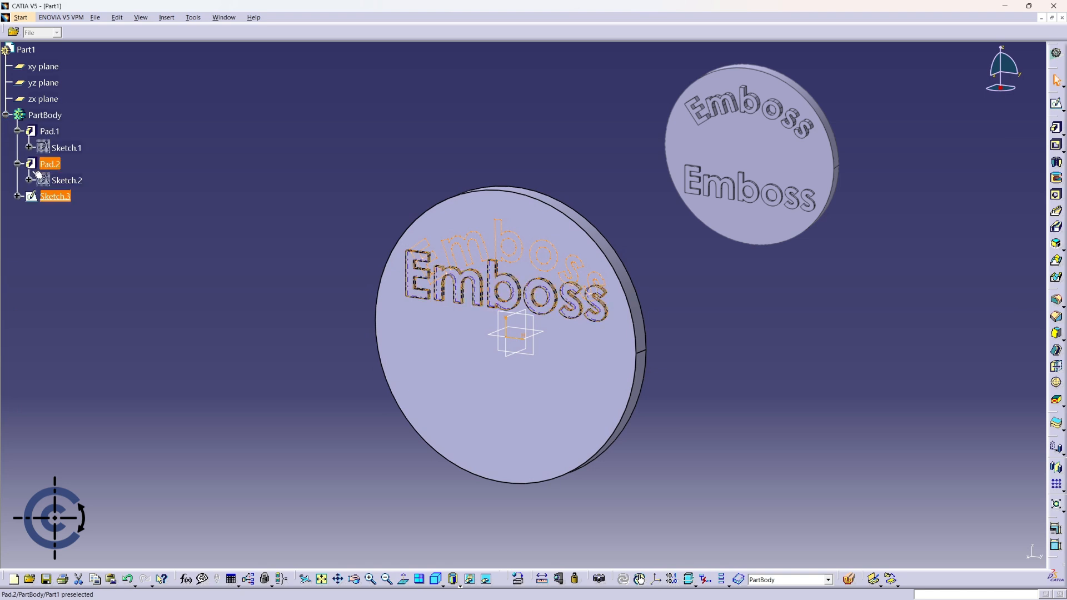
double_click(68, 180)
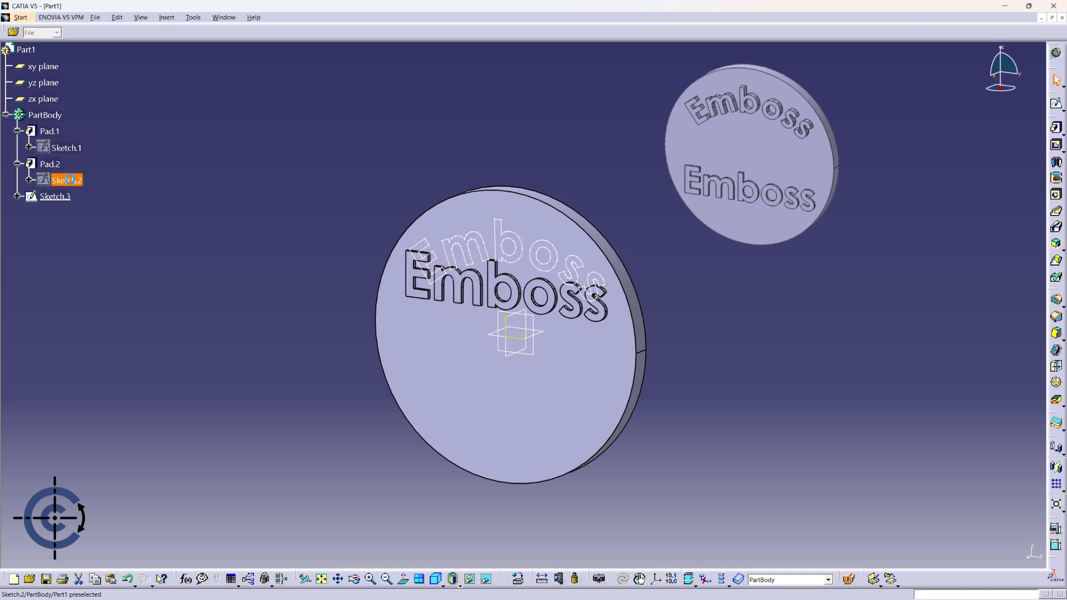
left_click_drag(330, 245, 715, 337)
left_click(1060, 421)
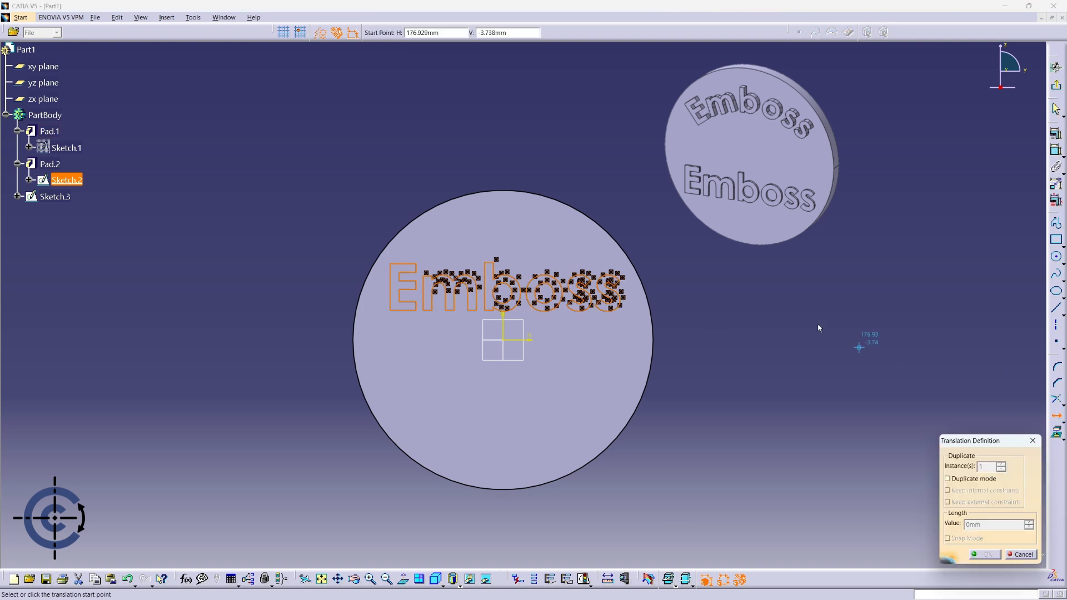
left_click(778, 295)
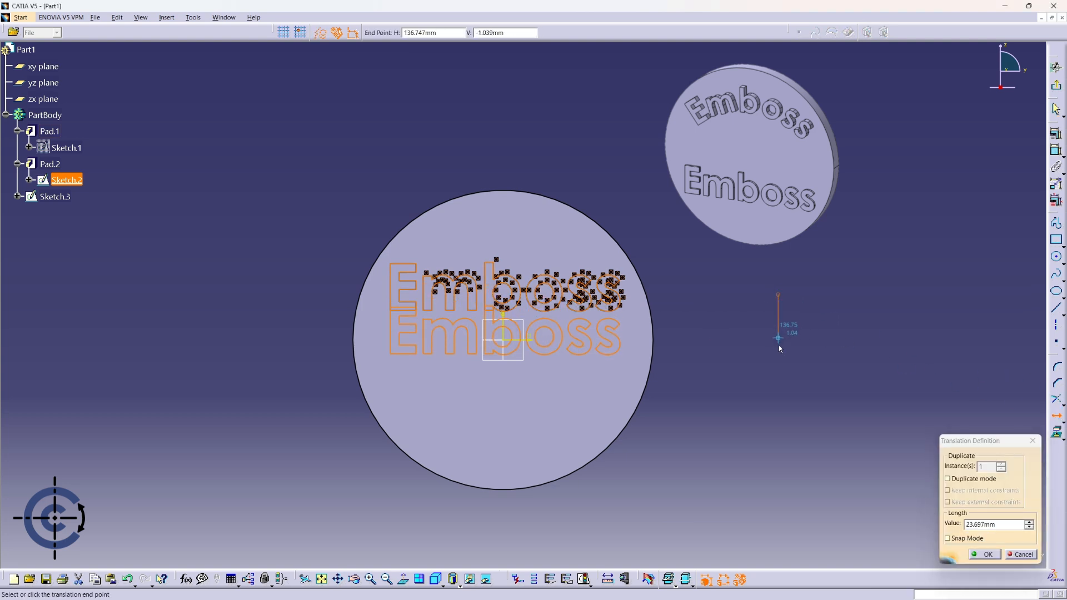
left_click(778, 401)
left_click(956, 480)
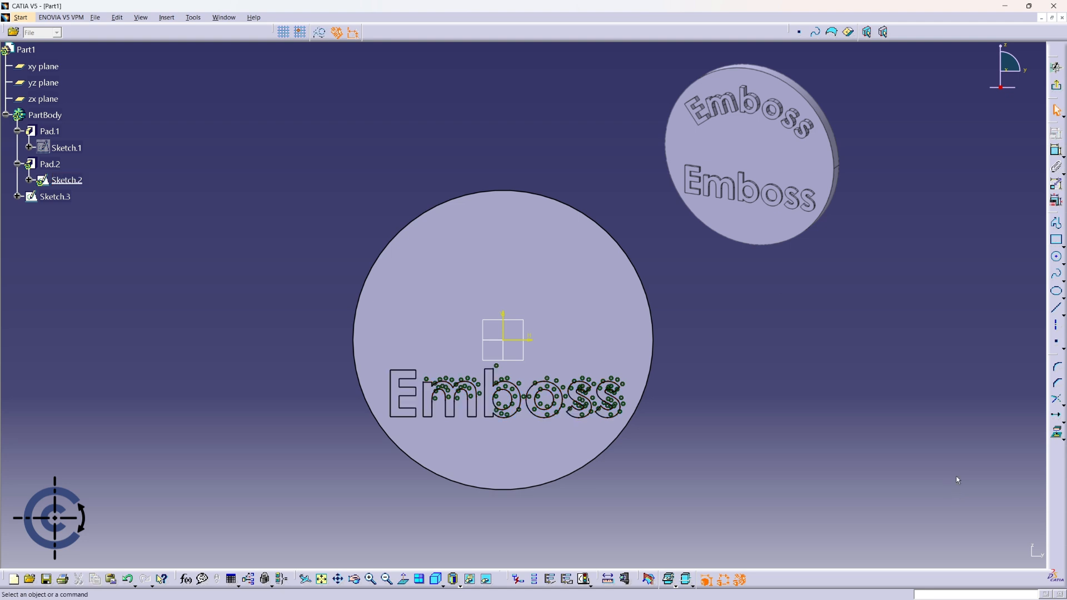
left_click(1056, 85)
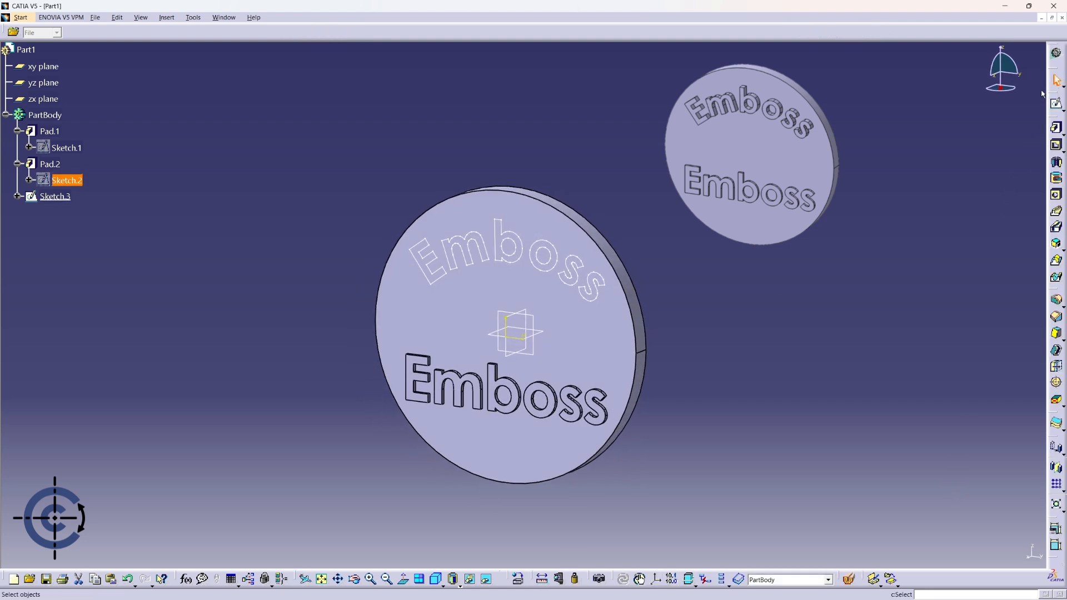
key("Escape")
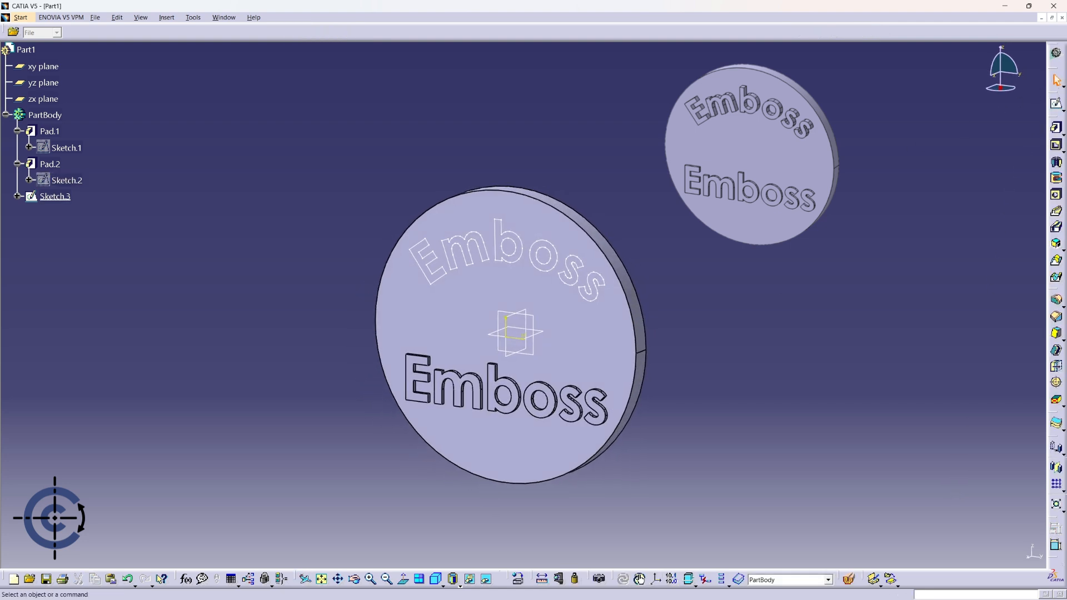
- Pad the curved Emboss sketch by 5 mm
left_click(1056, 128)
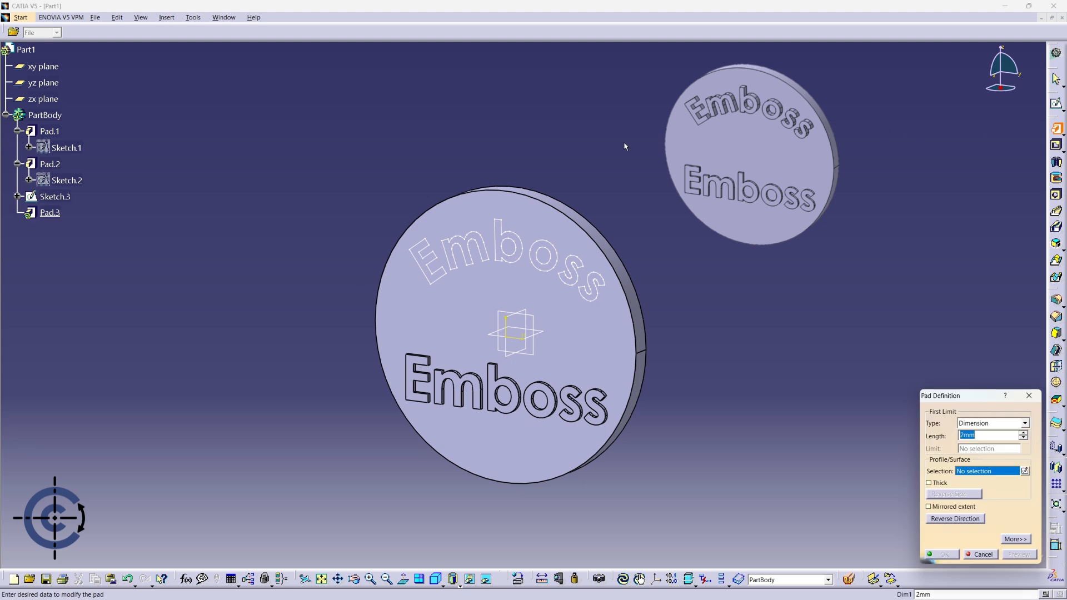
left_click(553, 247)
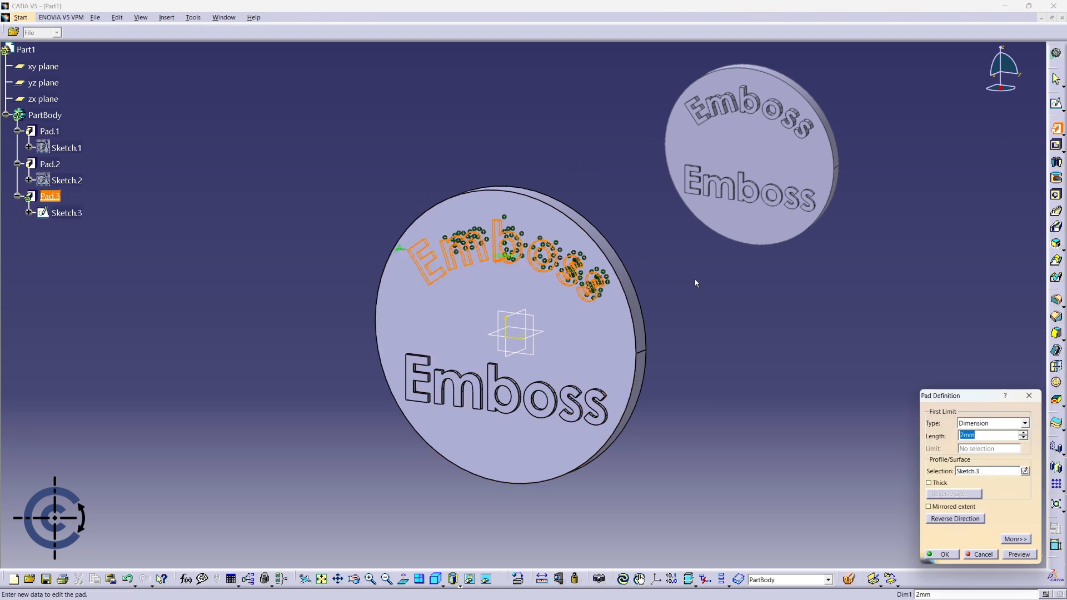
type("5")
left_click(942, 554)
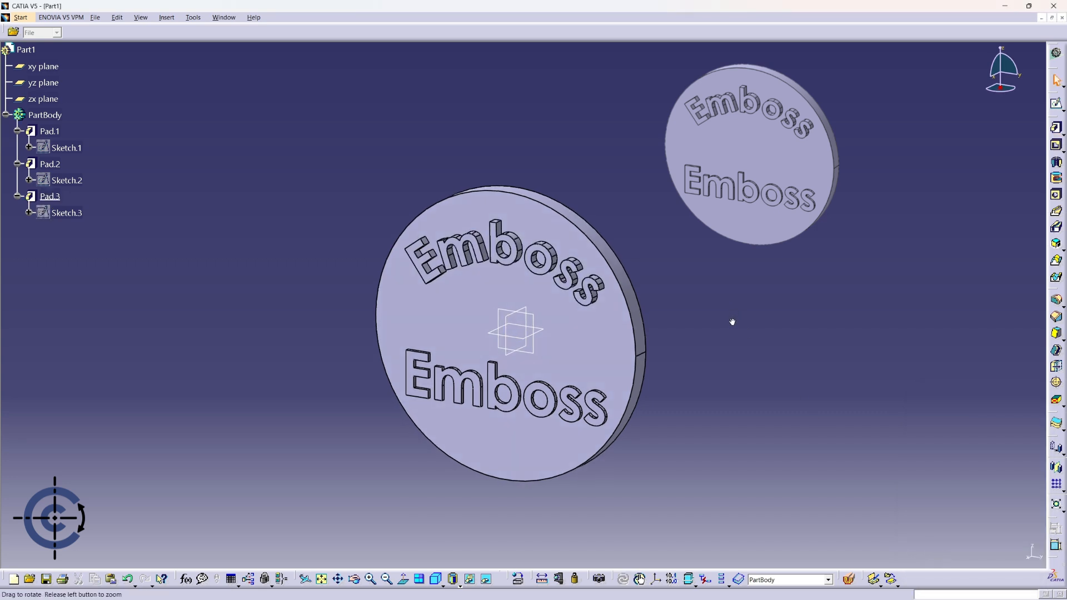
- Hide the xy, yz and zx reference planes
left_click(48, 67)
left_click(55, 99, "shift")
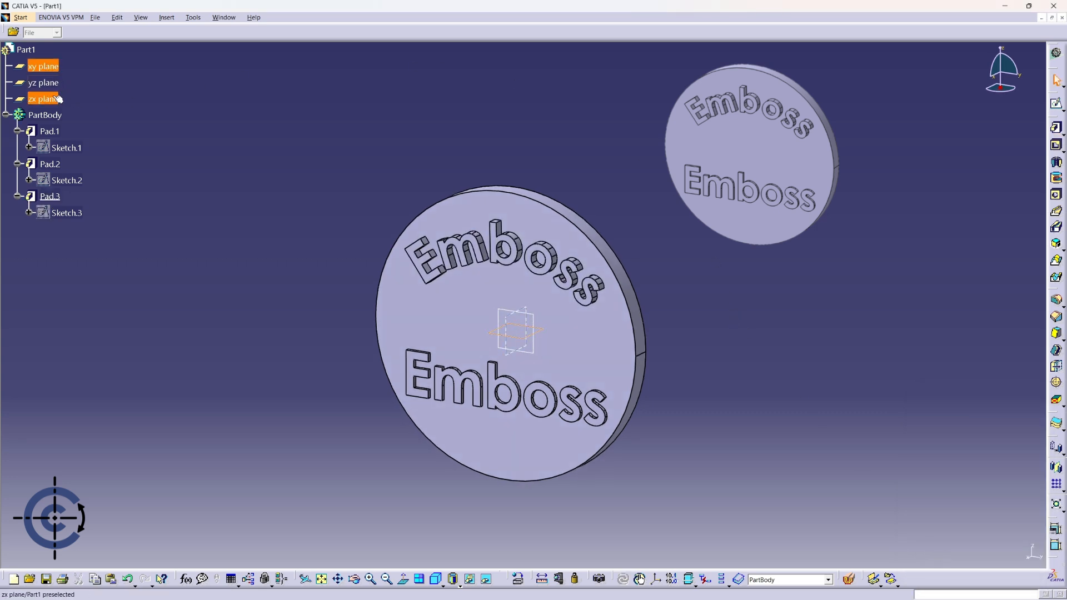
right_click(54, 98)
left_click(77, 124)
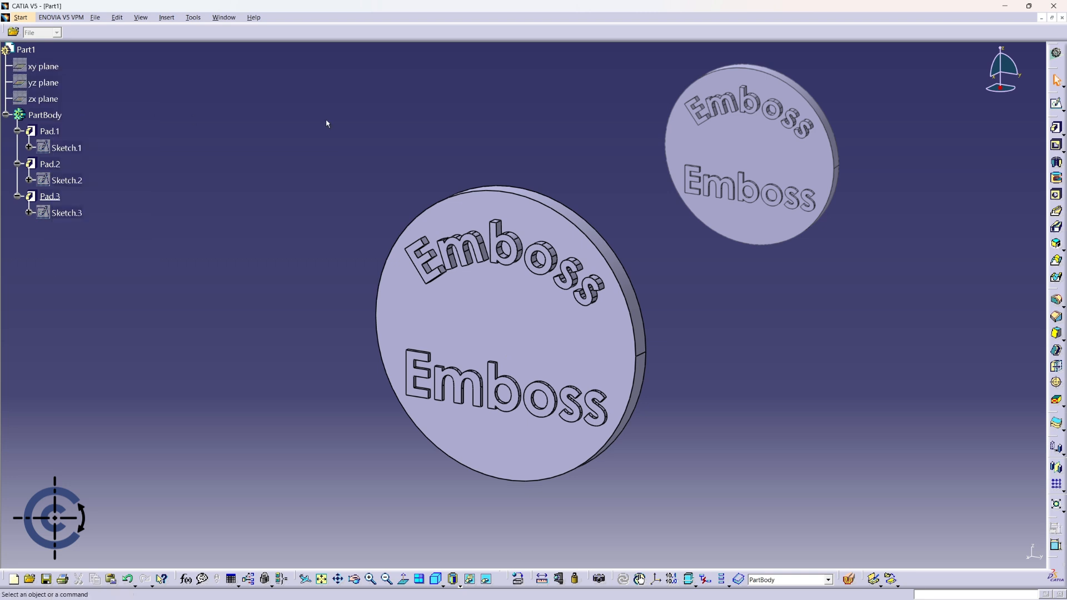
middle_click_drag(821, 366, 808, 304)
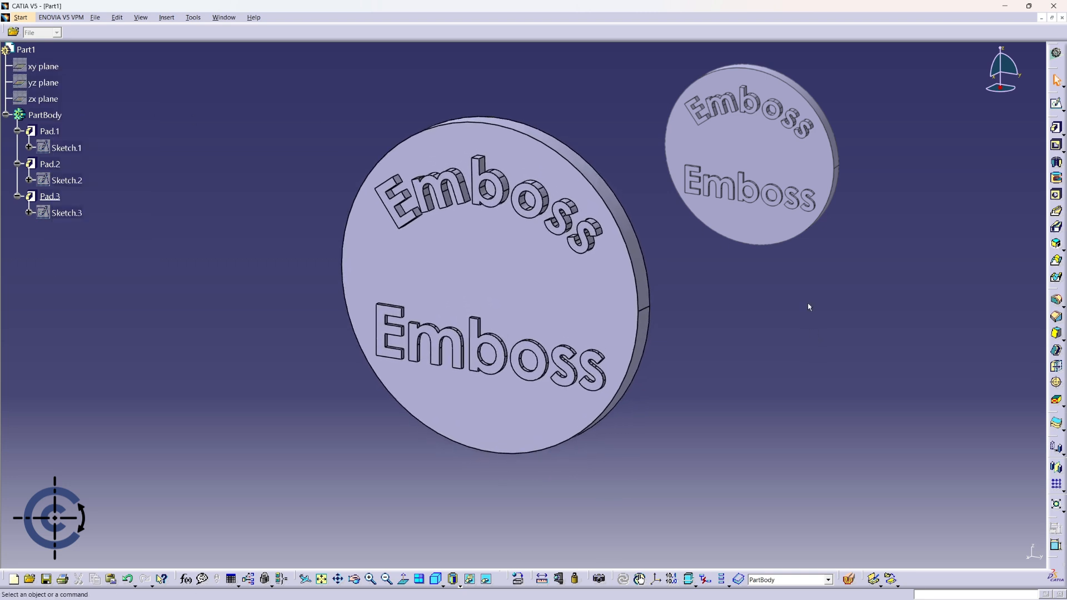